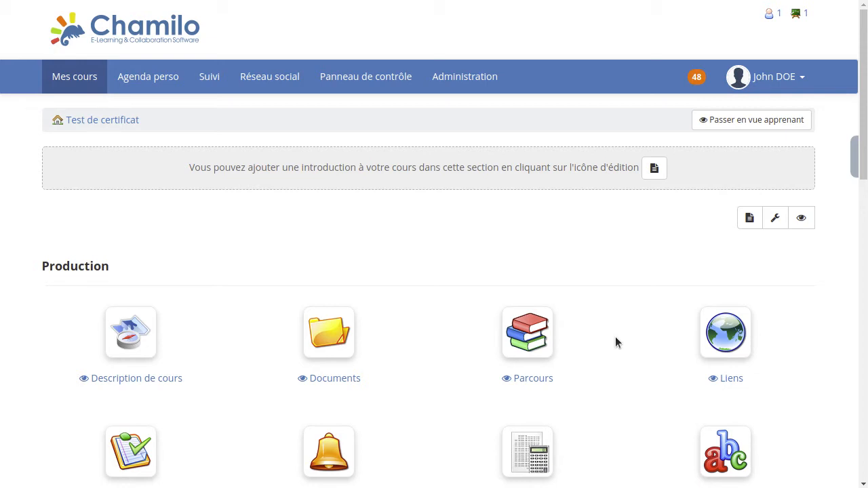
Look through the course's list of enrolled users, then return to the course home page
scroll(617, 339, down, 2)
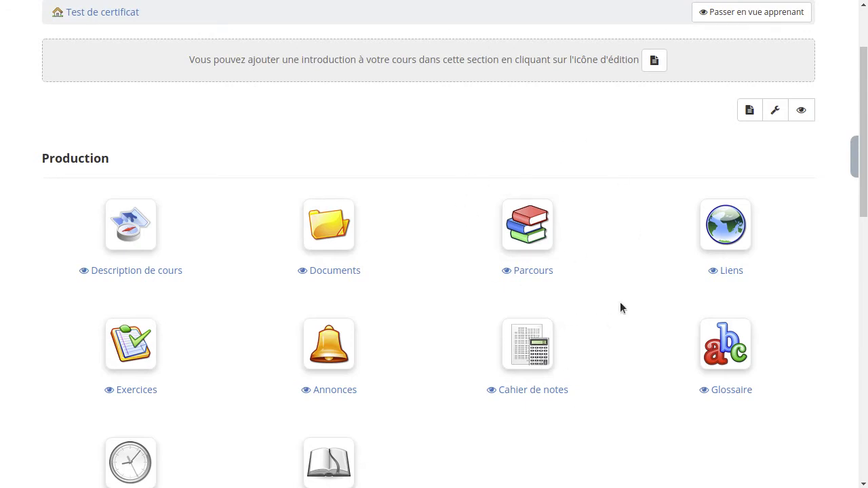
scroll(620, 307, up, 2)
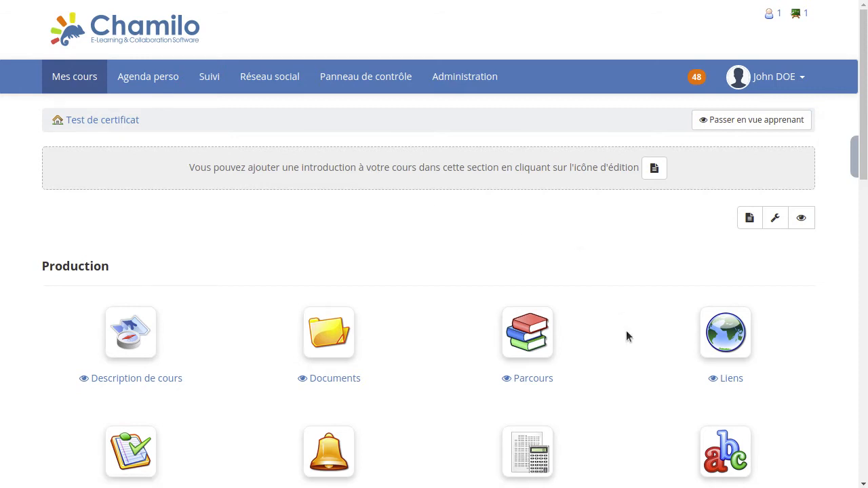
scroll(626, 330, down, 3)
scroll(623, 327, down, 5)
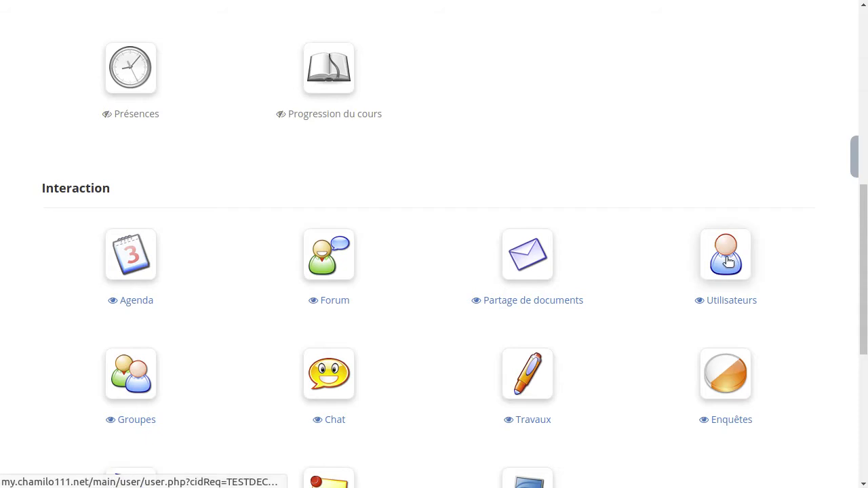
click(724, 260)
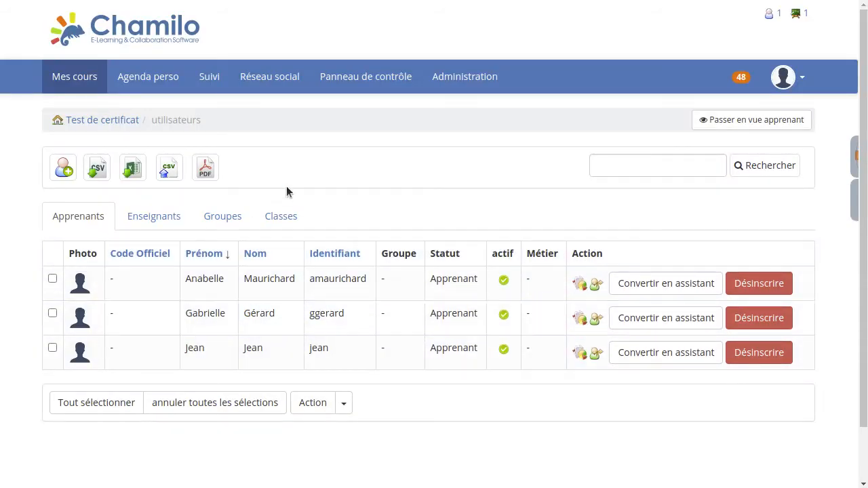
click(109, 120)
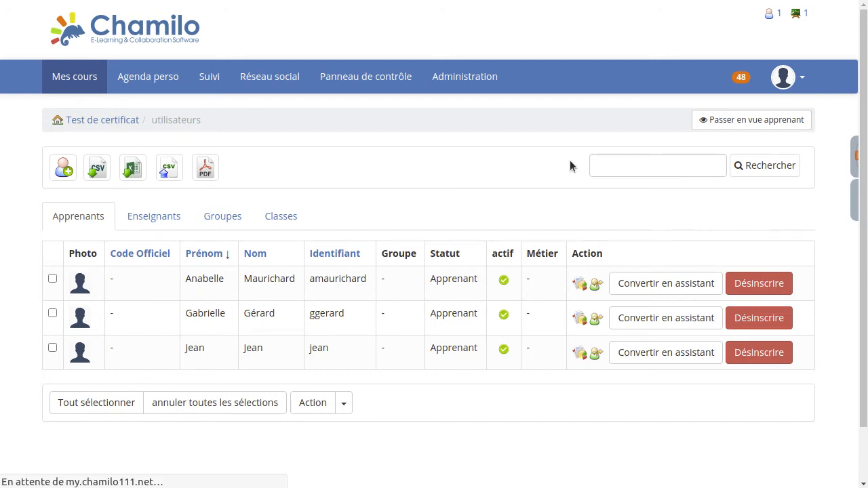
Open the Cahier de notes and start a new in-class evaluation
scroll(551, 306, down, 3)
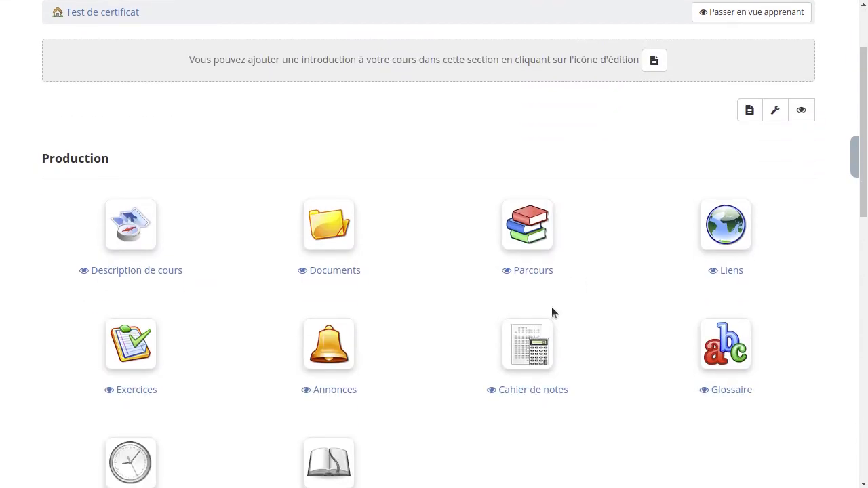
click(523, 353)
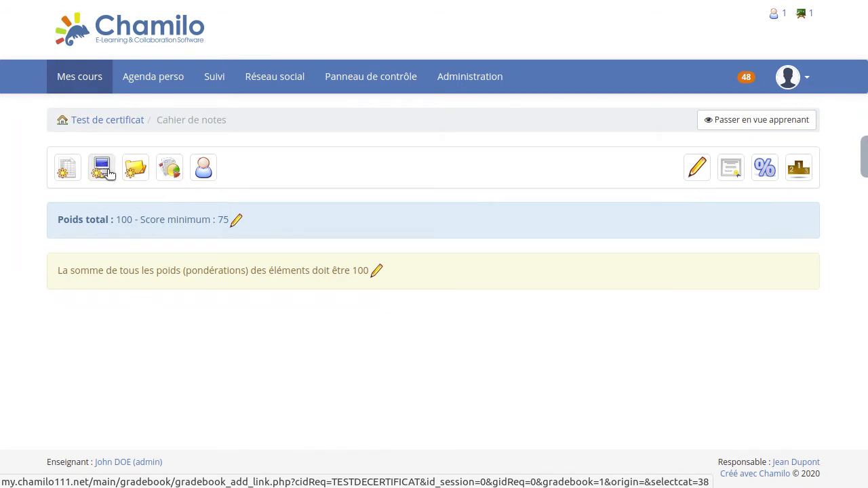
click(70, 170)
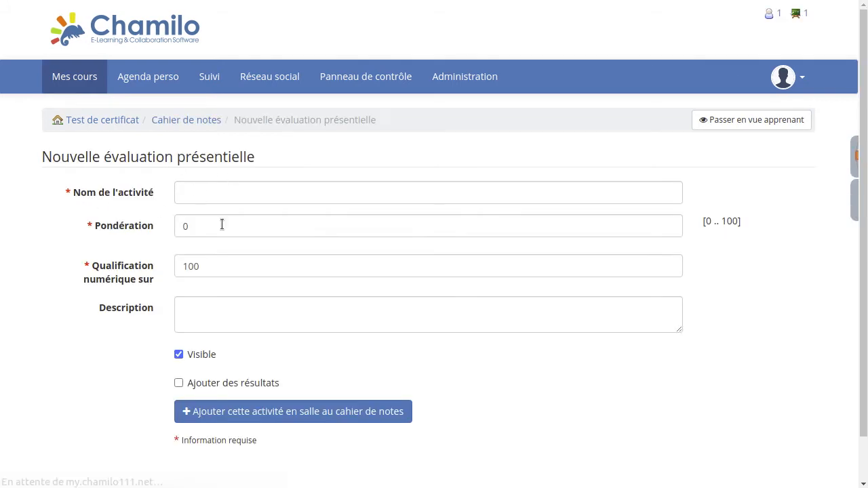
Name the activity 'Évaluation présentielle' and give it a weighting of 100
click(238, 191)
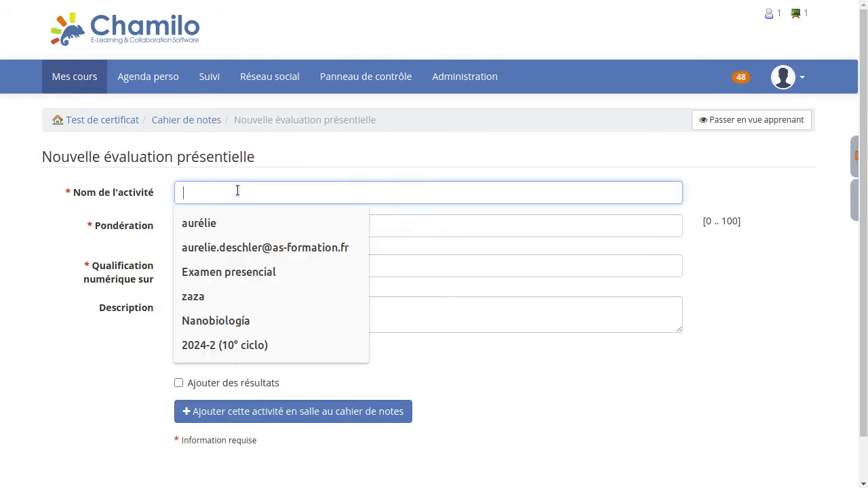
text(ÉVALI)
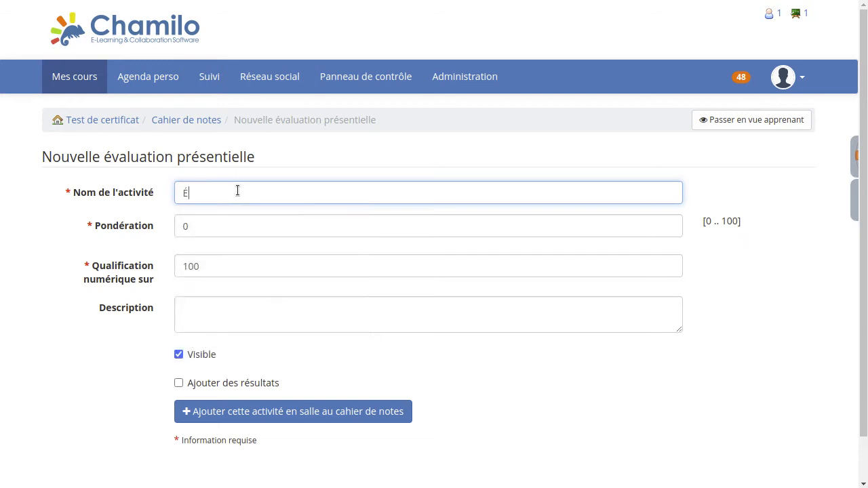
key(BackSpace)
key(BackSpace)
key(BackSpace)
key(BackSpace)
text(valuation présentielle)
key(Tab)
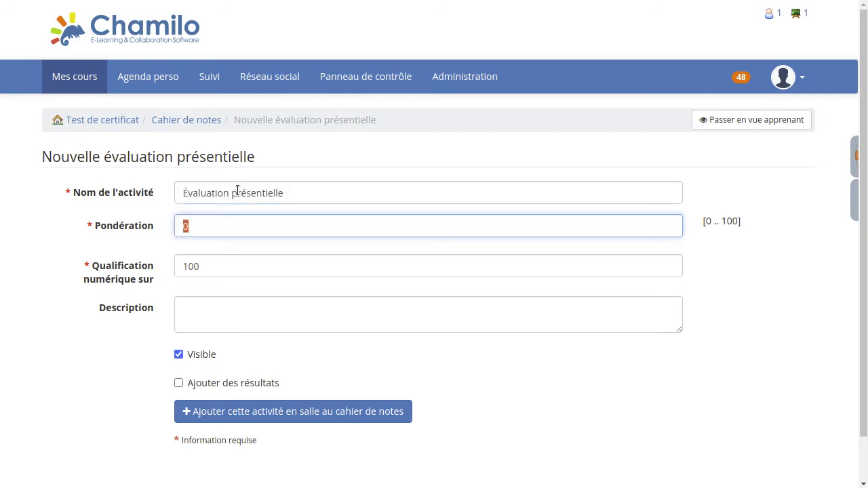
text(100)
Set the maximum score to 10, tick Ajouter des résultats, and create the activity
drag(726, 221, 733, 224)
click(643, 239)
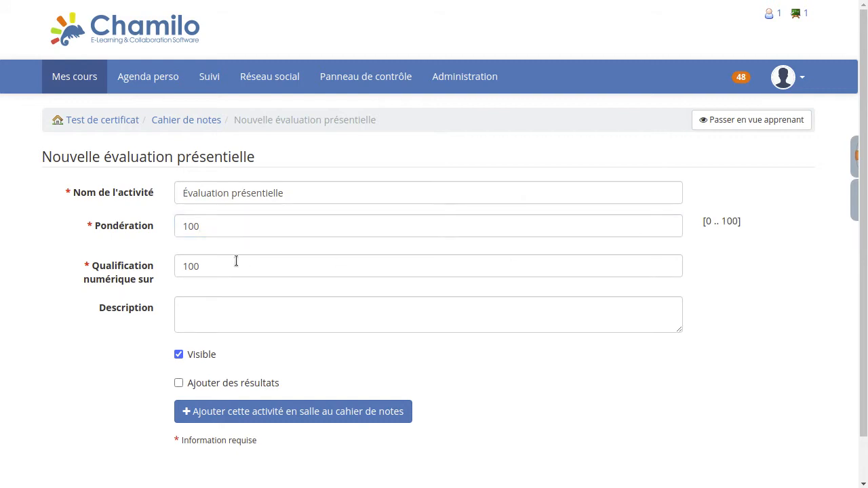
drag(216, 269, 127, 258)
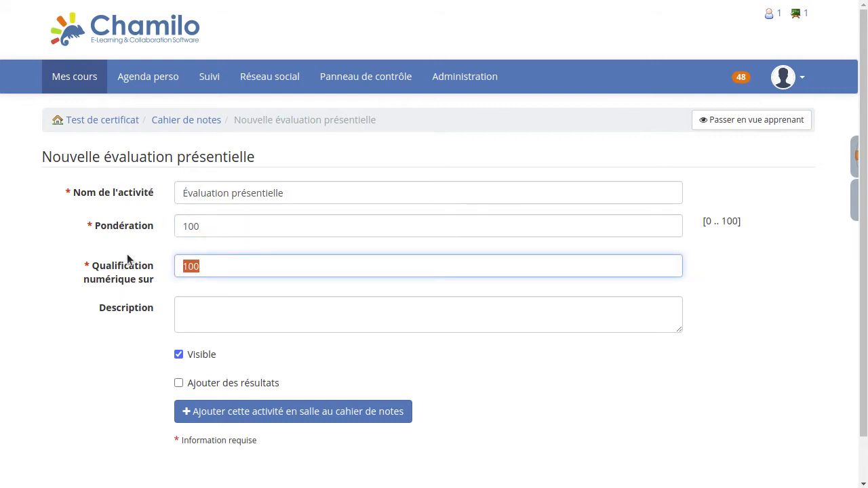
text(10)
click(179, 383)
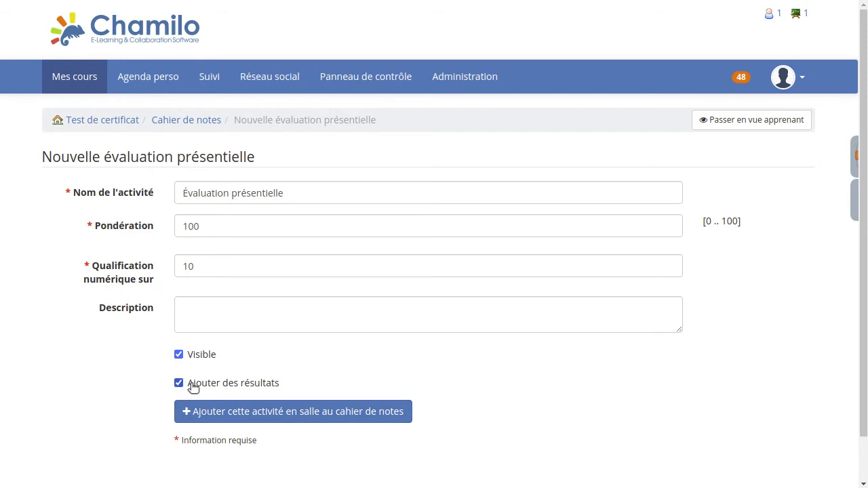
click(239, 411)
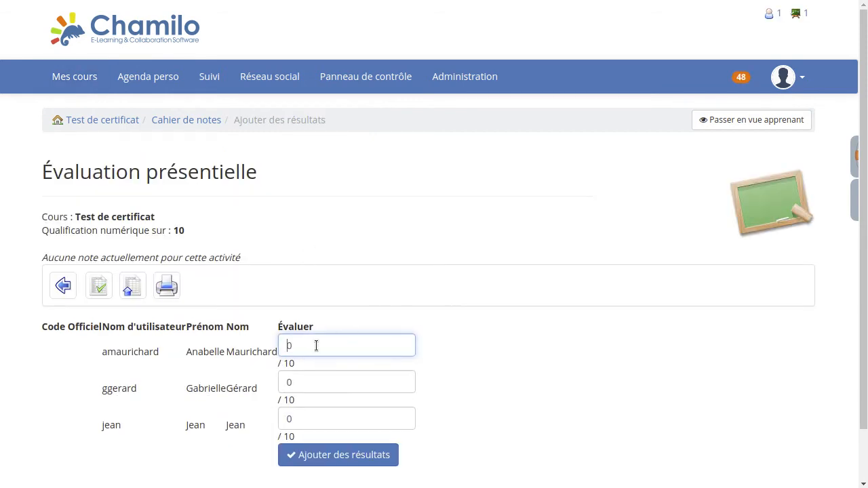
Enter scores 9, 8 and 7 for the three learners, save them, and go back to the gradebook overview
drag(317, 345, 284, 346)
text(9)
key(Tab)
text(8)
key(Tab)
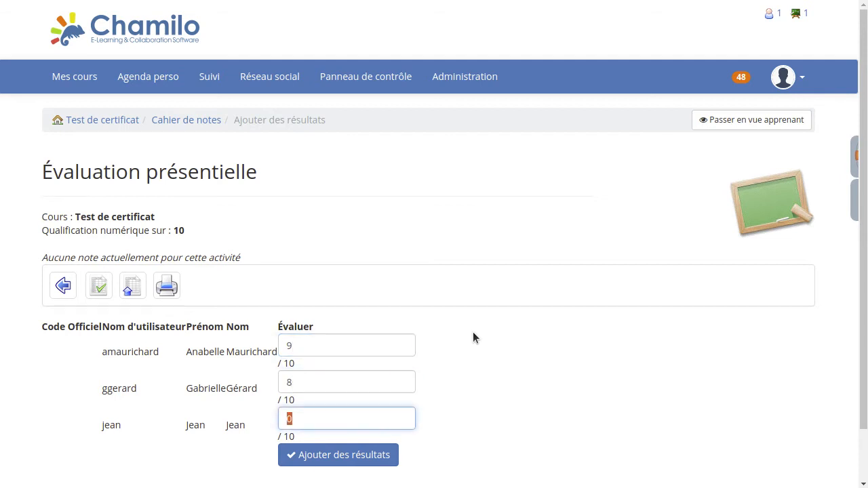
text(7)
click(341, 455)
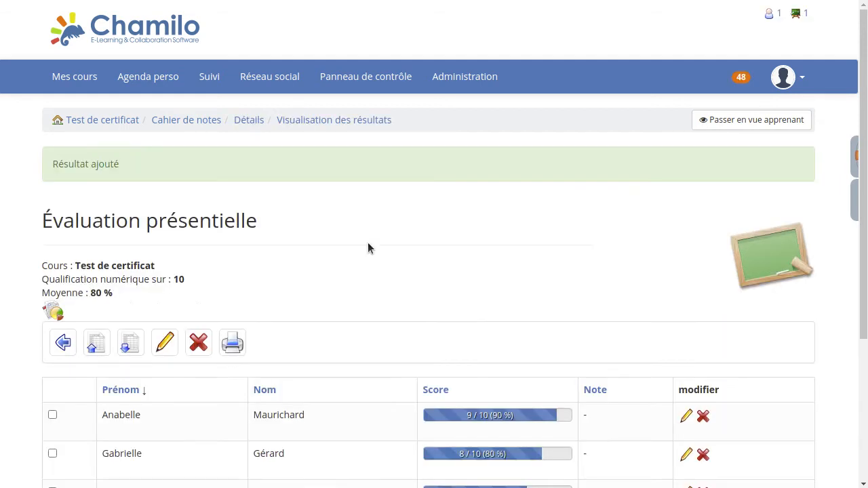
scroll(373, 242, down, 1)
scroll(372, 240, down, 1)
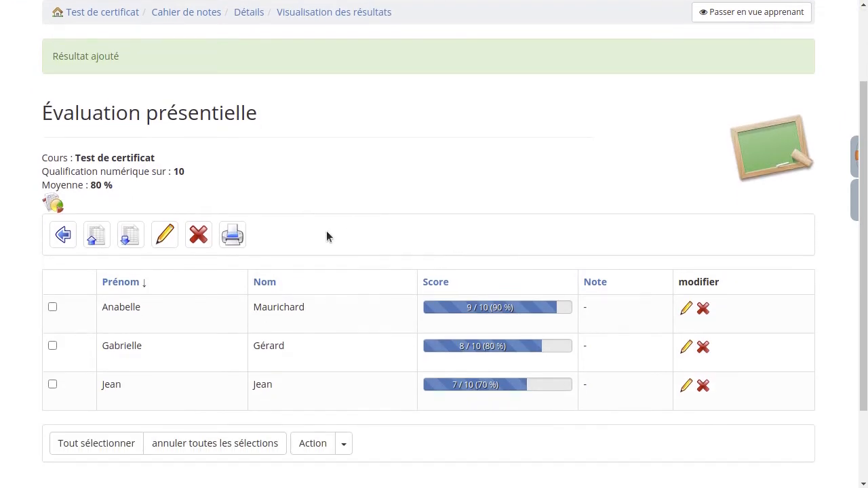
click(63, 235)
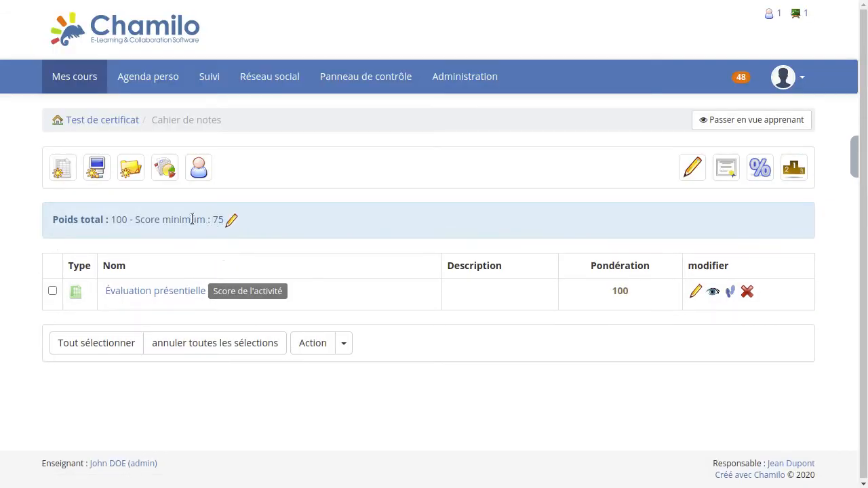
Check the minimum score of 75 and open the gradebook category settings for editing
drag(135, 219, 226, 219)
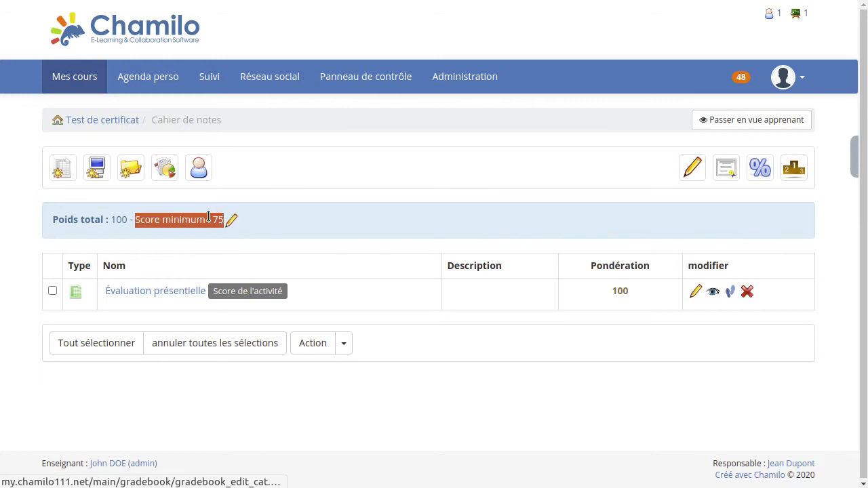
click(216, 217)
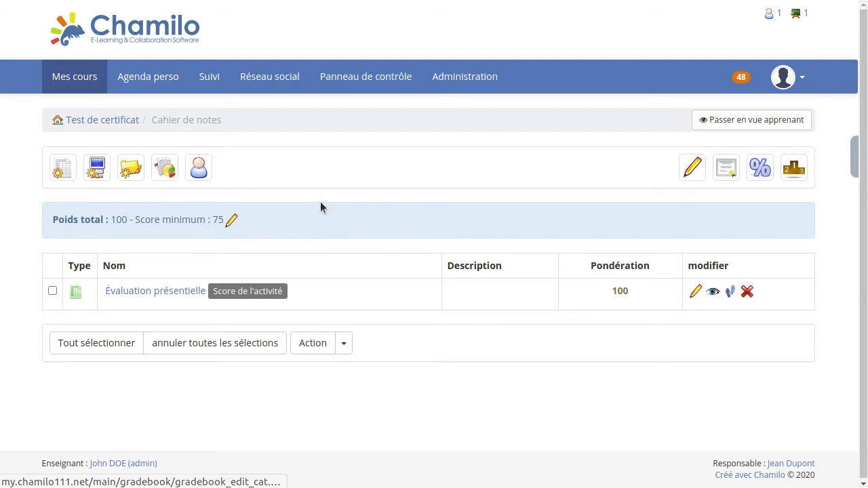
click(233, 221)
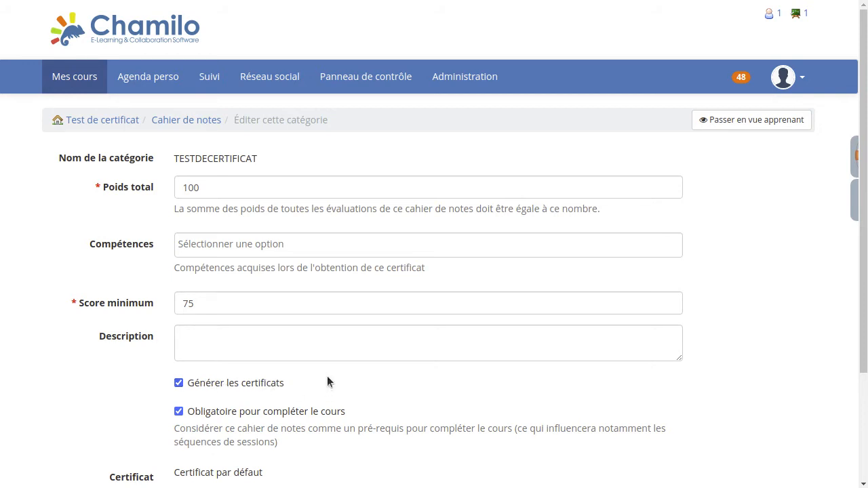
Save the category with Générer les certificats enabled and minimum score 75
scroll(327, 380, down, 1)
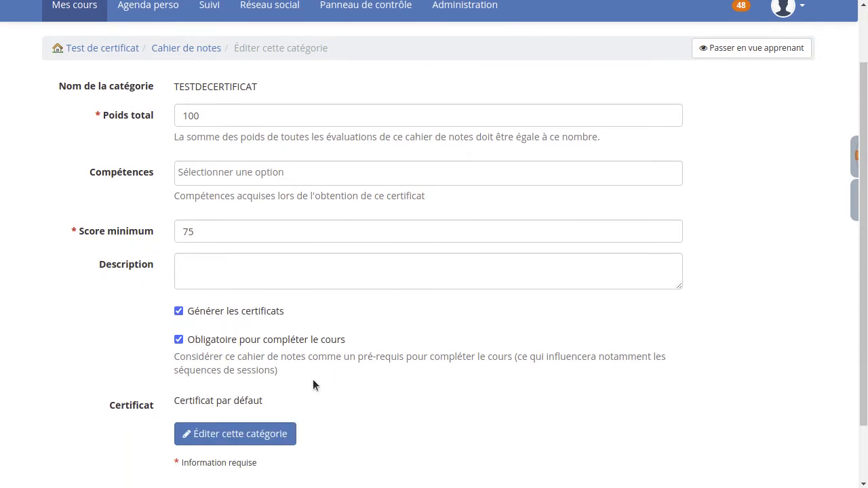
click(237, 436)
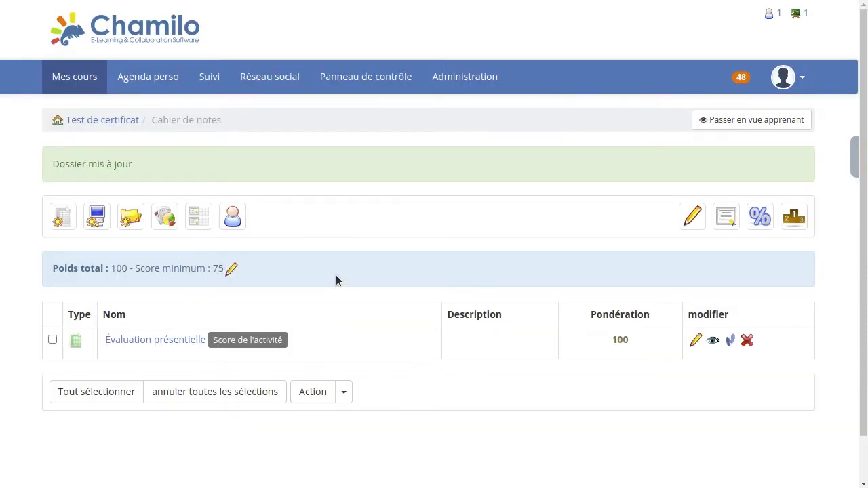
Generate student certificates for the two passing learners (90 and 80) and preview one
click(198, 220)
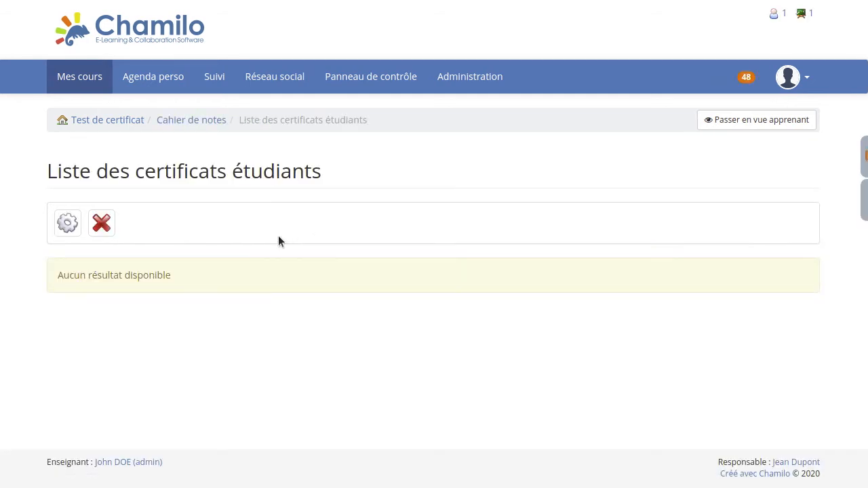
click(68, 227)
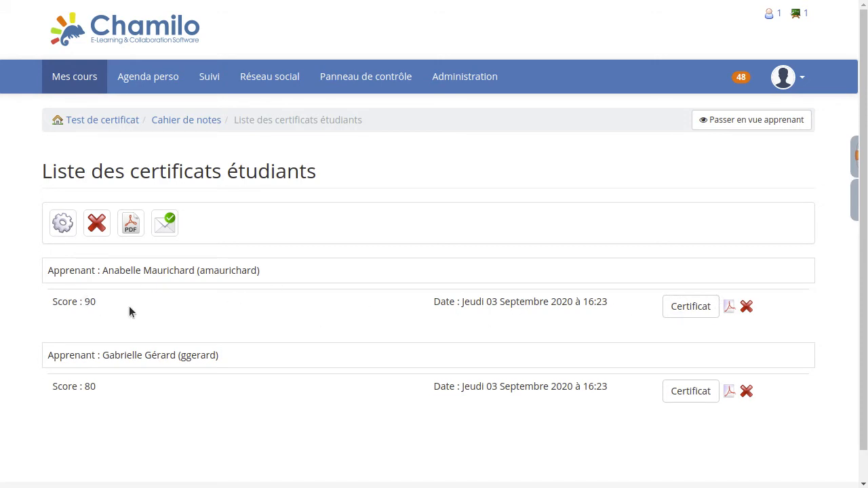
click(691, 307)
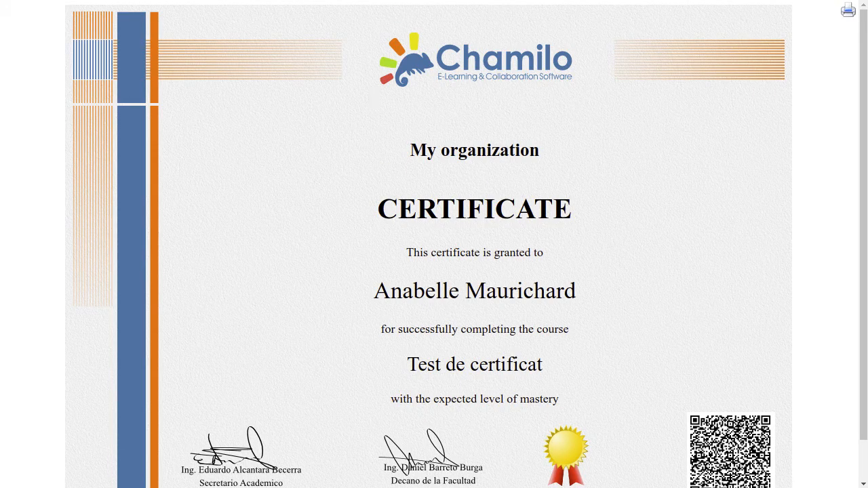
click(411, 1)
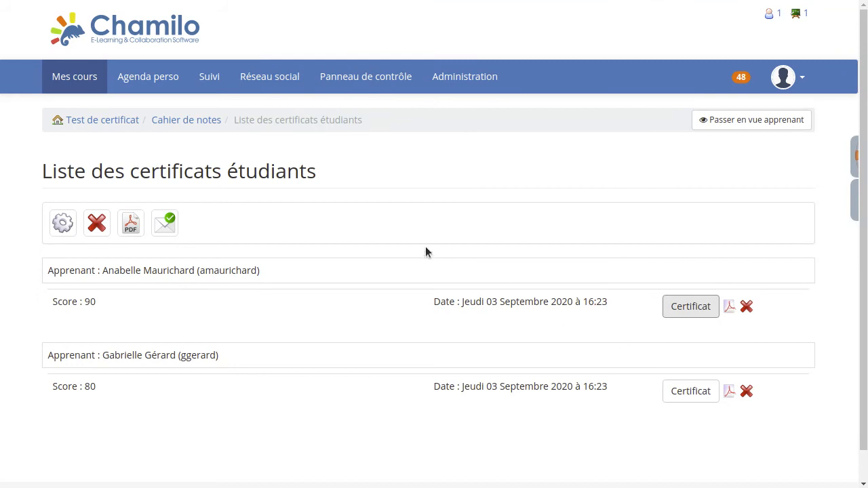
Delete all generated certificates so the list shows 'Aucun résultat disponible'
click(99, 226)
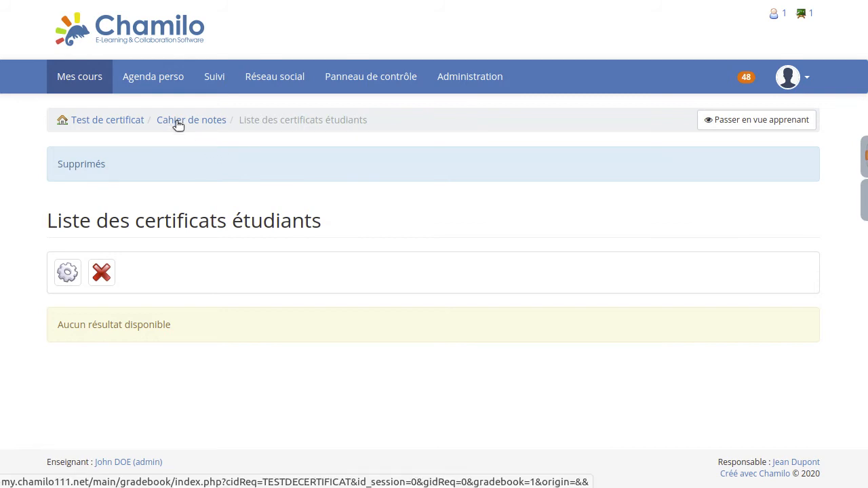
Return to the 'Test de certificat' course home and open its Cahier de notes
click(102, 121)
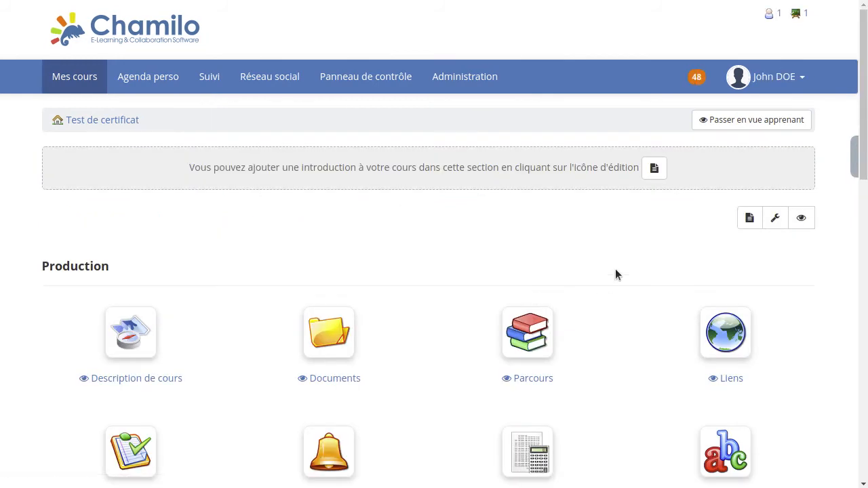
scroll(615, 269, down, 1)
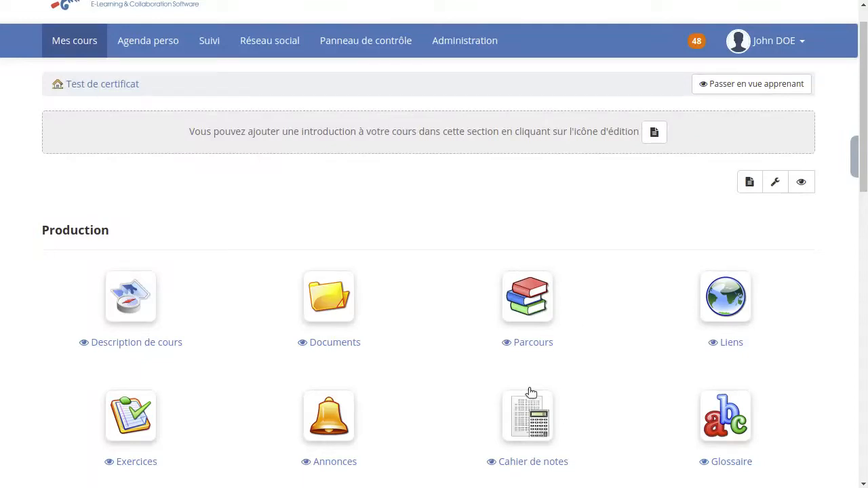
click(529, 423)
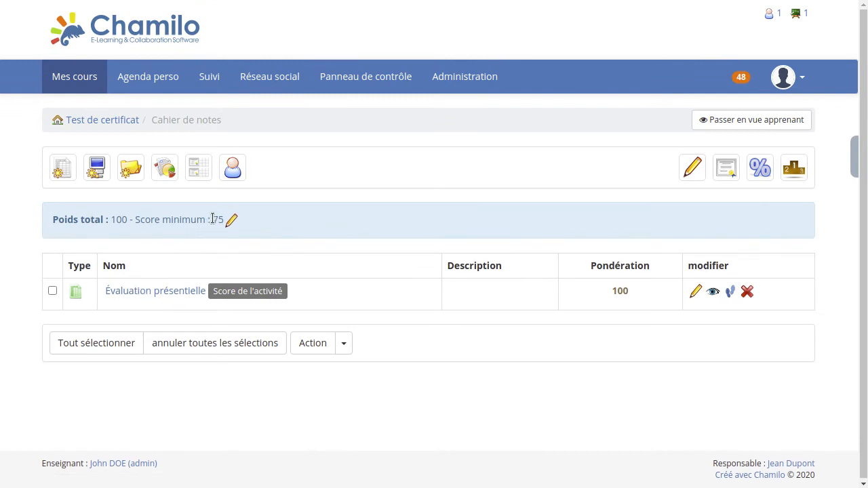
double_click(215, 219)
click(272, 238)
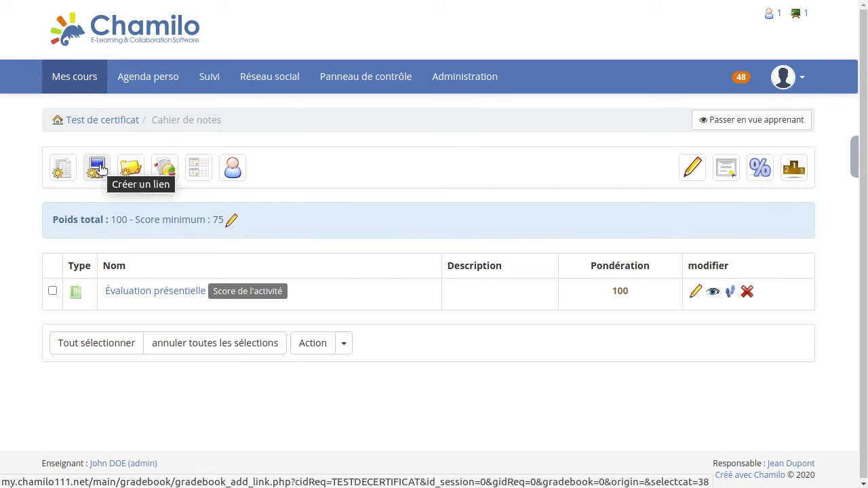
Switch the 'Test de certificat' course to student view and open the Cahier de notes
click(100, 122)
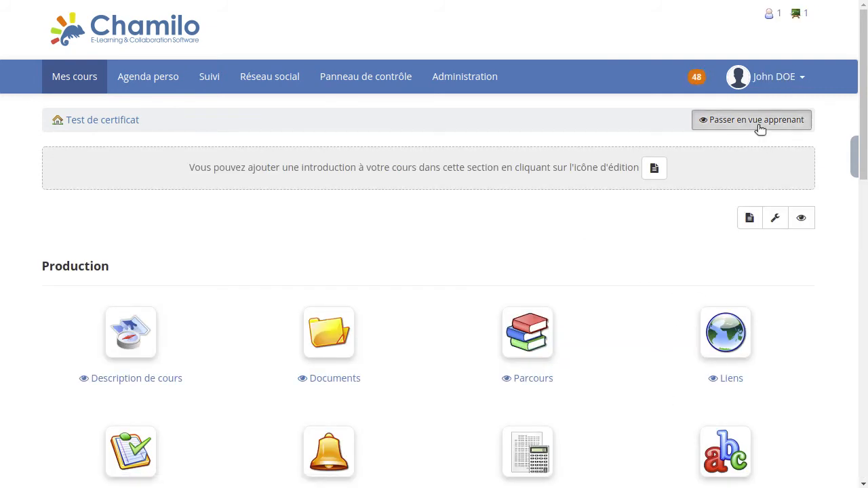
click(760, 126)
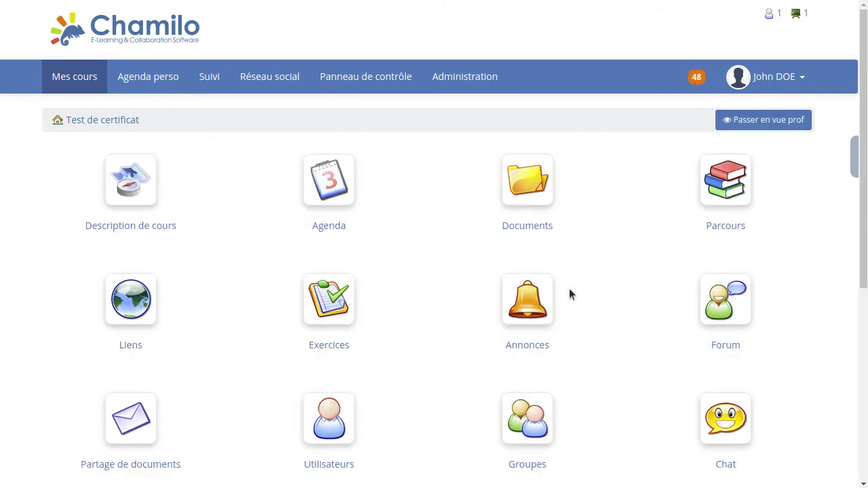
scroll(603, 328, down, 3)
scroll(604, 301, down, 2)
click(731, 216)
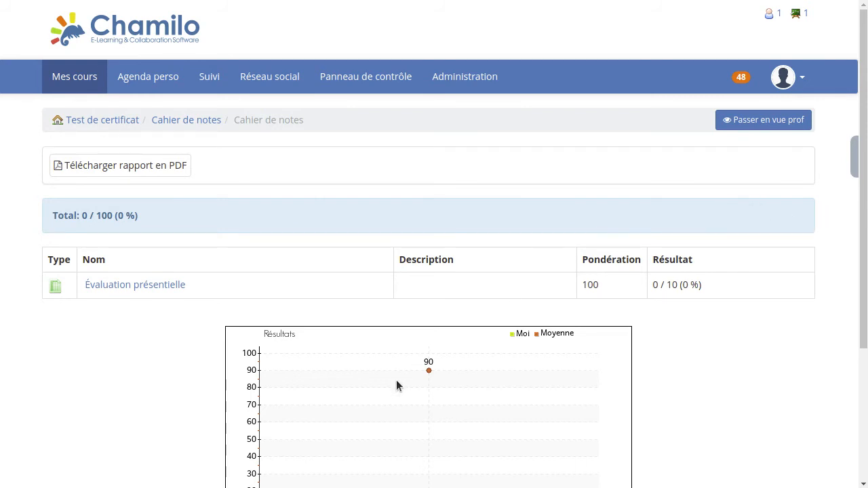
Review the learner gradebook's 0 / 100 total and results chart, then return to the course home
scroll(454, 285, down, 1)
scroll(529, 258, up, 1)
scroll(545, 240, down, 1)
scroll(545, 238, down, 2)
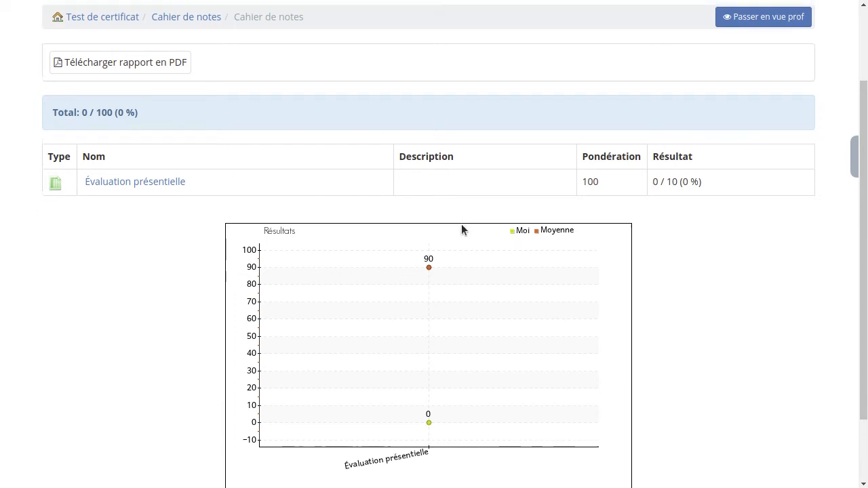
scroll(461, 226, up, 3)
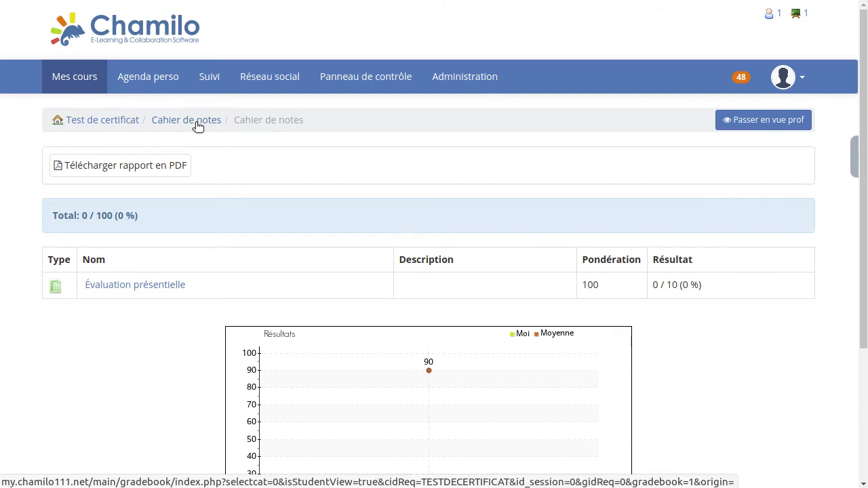
click(121, 124)
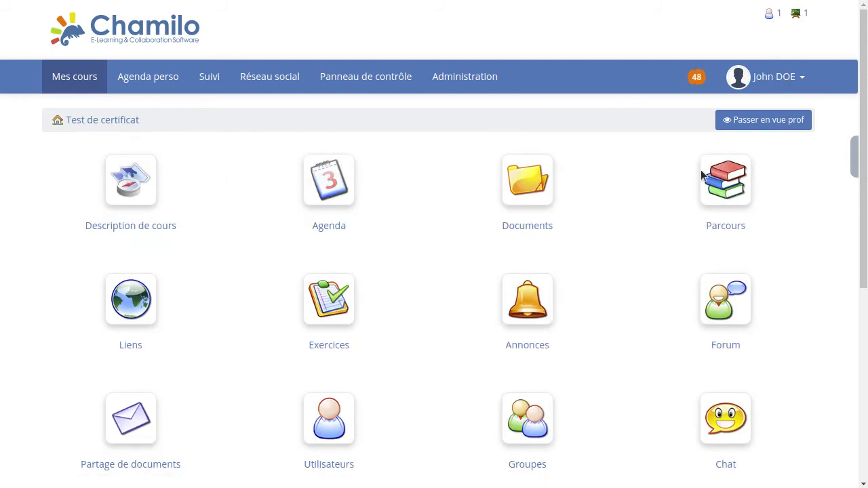
Switch back to teacher view and open the gradebook listing 'Évaluation présentielle'
click(761, 120)
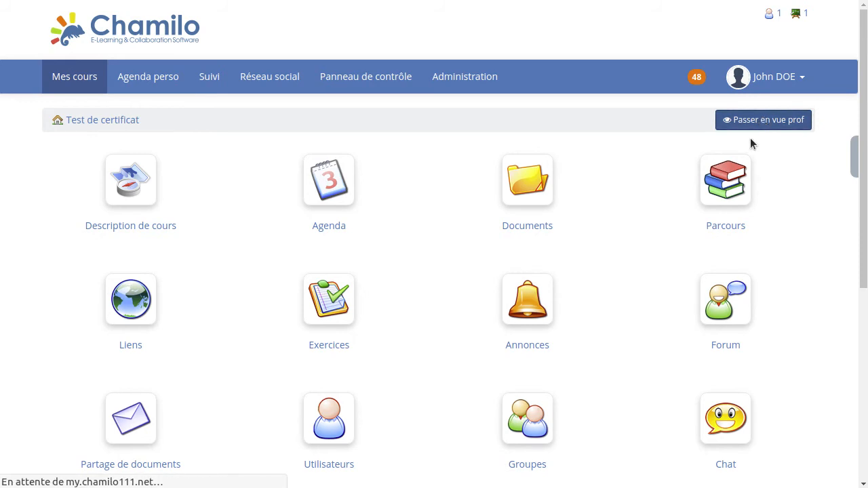
scroll(611, 244, down, 2)
scroll(610, 245, down, 2)
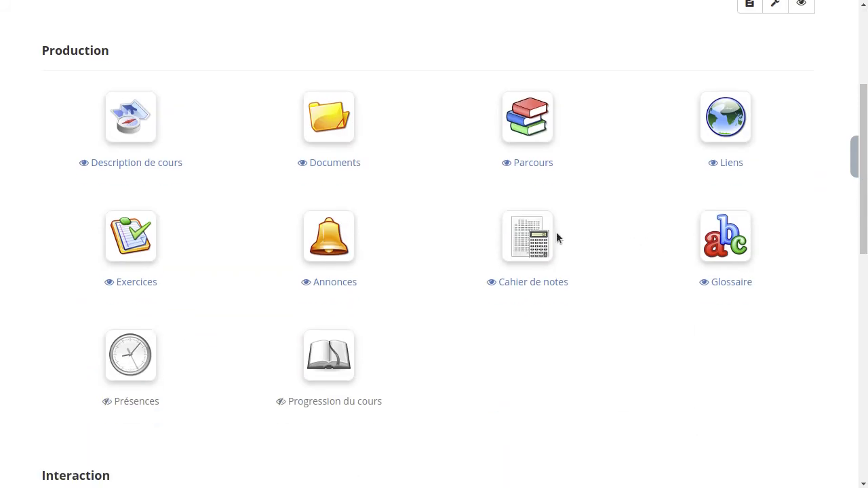
scroll(622, 256, up, 2)
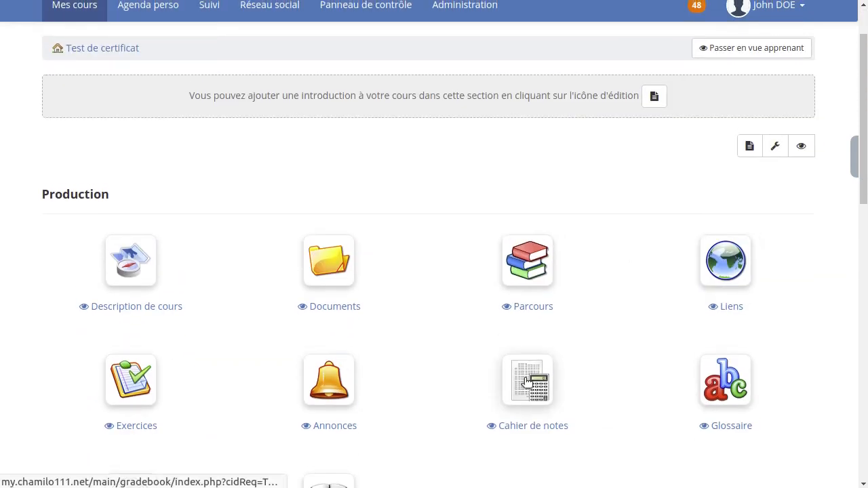
click(513, 380)
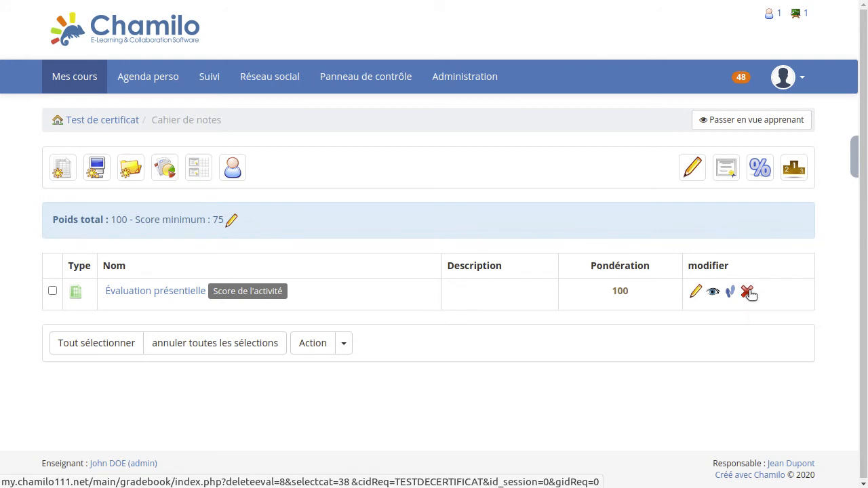
Delete the Évaluation présentielle activity from the gradebook, then glance at the student certificates list
click(747, 292)
click(547, 67)
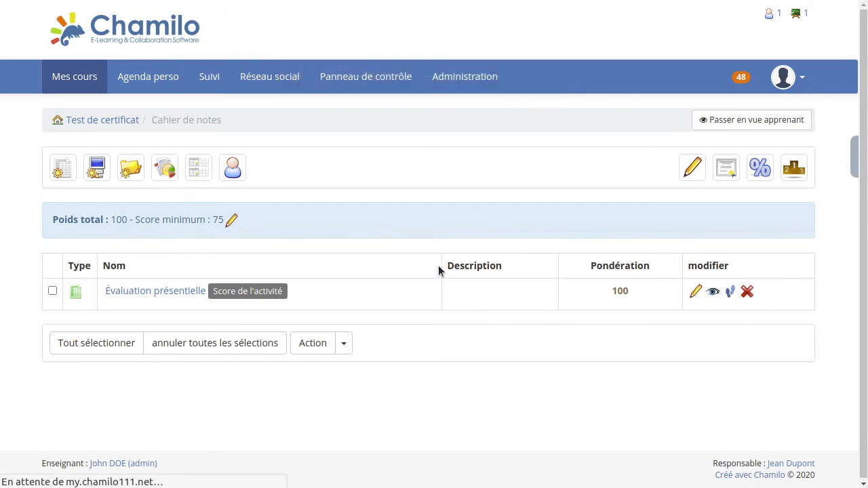
click(204, 220)
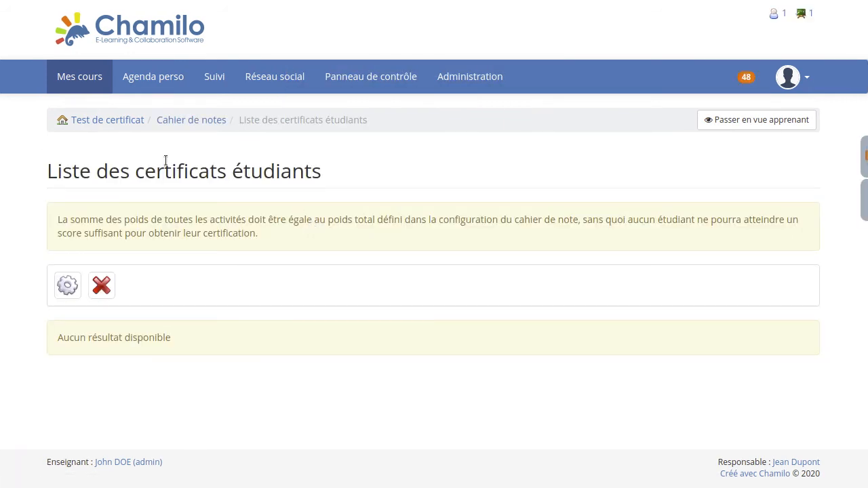
click(175, 120)
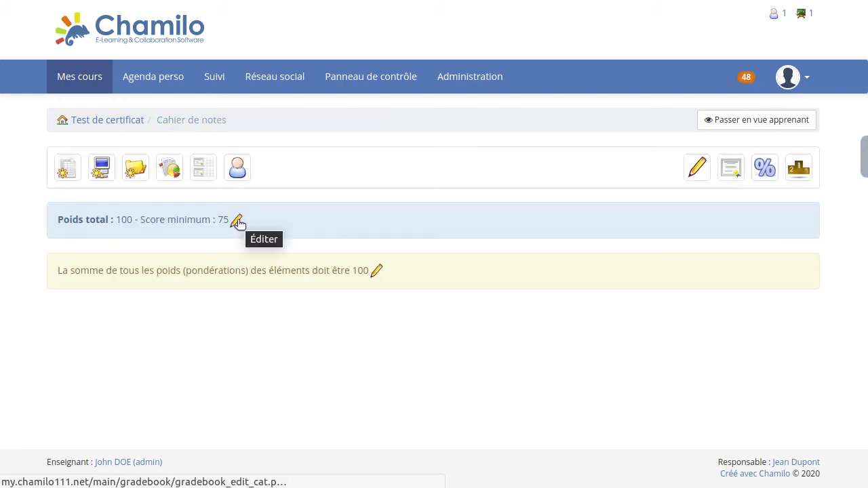
Untick 'Obligatoire pour compléter le cours' in the gradebook category and save, keeping minimum score 75
click(238, 224)
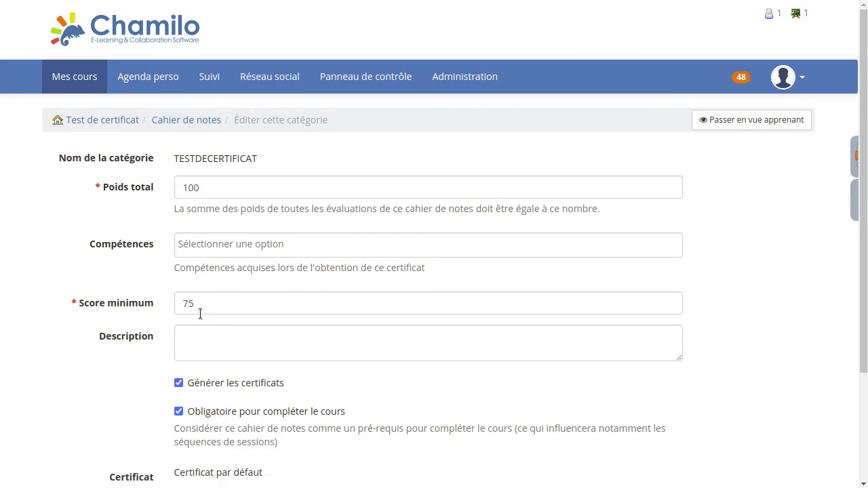
click(179, 412)
scroll(127, 273, down, 3)
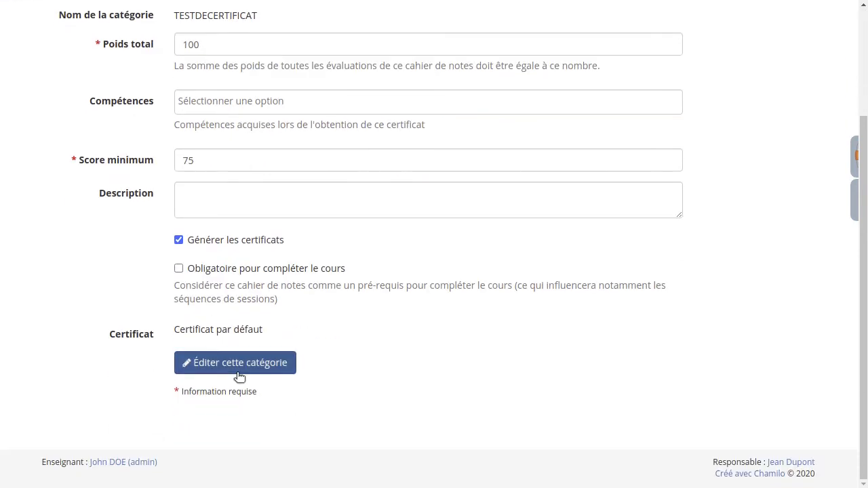
click(237, 373)
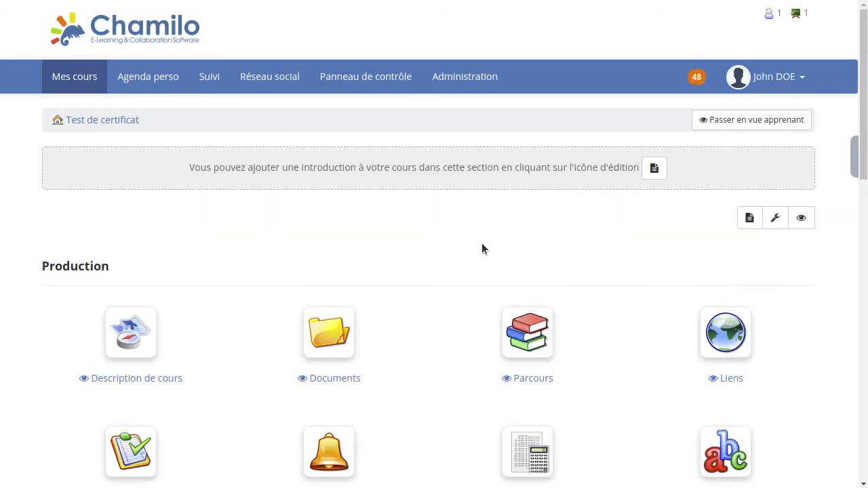
From Parcours, edit 'Parcours qui génère un certificat' to show its five steps
scroll(482, 249, down, 3)
click(549, 231)
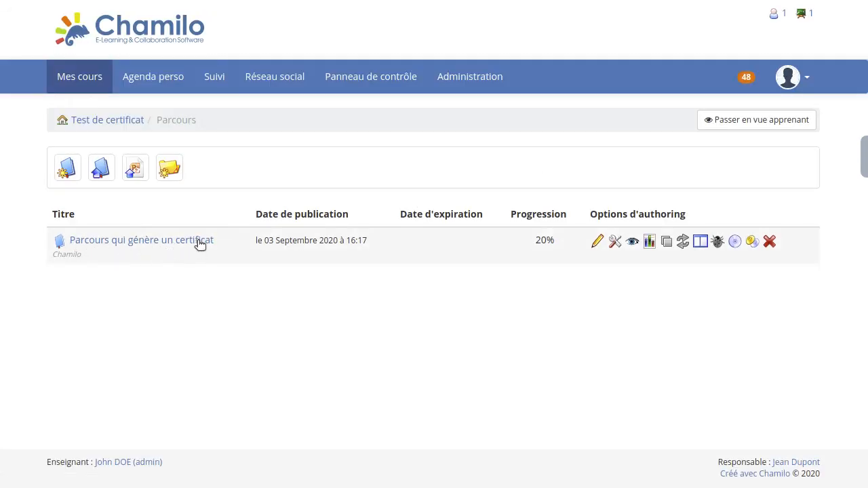
click(598, 245)
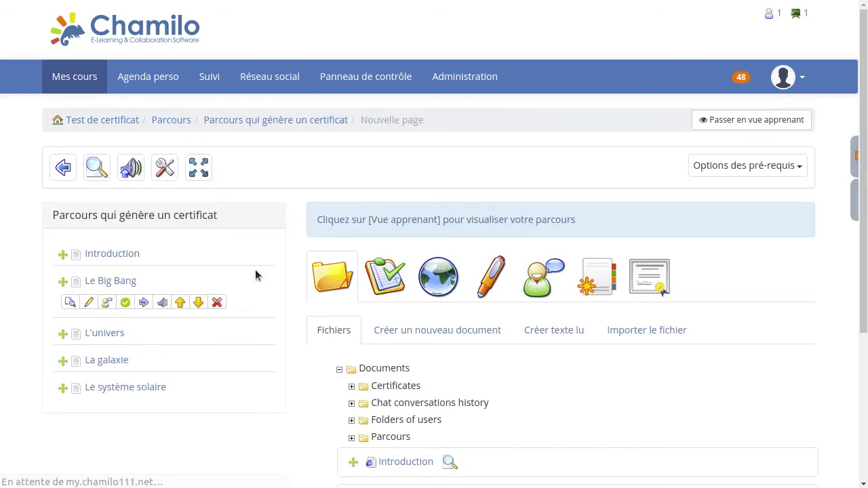
mouse_move(156, 250)
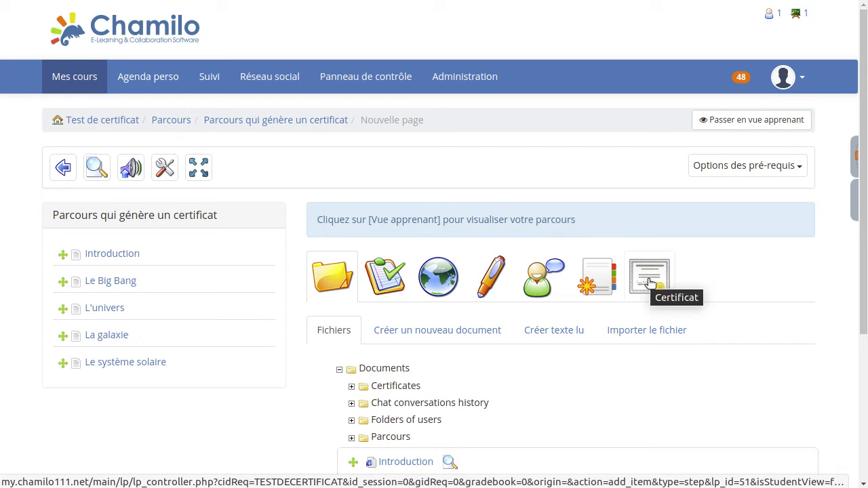
Start a new certificate step titled 'La fin de l'univers'
click(649, 282)
scroll(725, 261, down, 4)
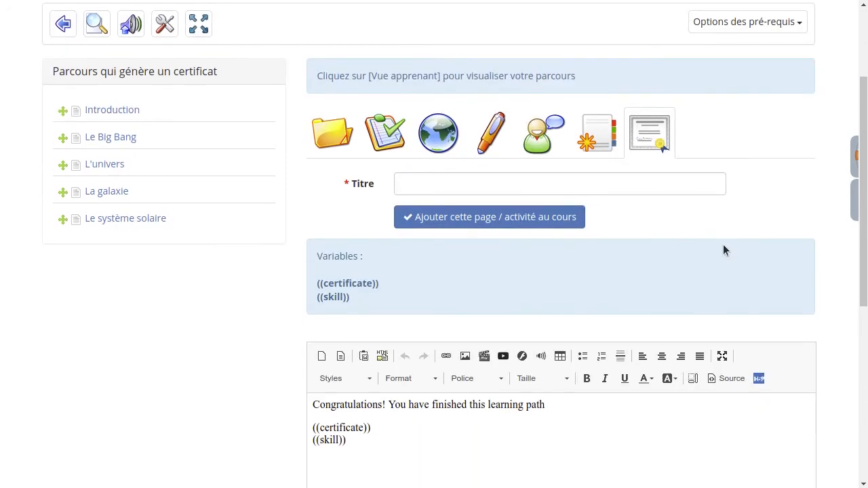
click(487, 189)
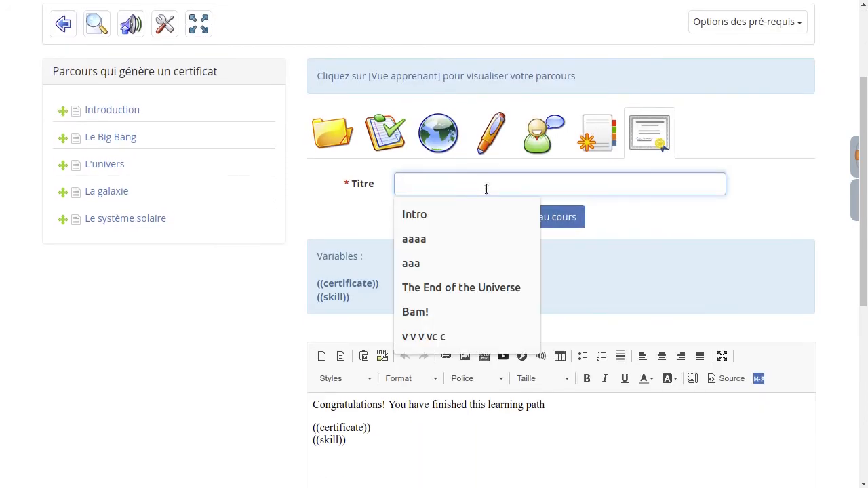
text(La fin de l'univers)
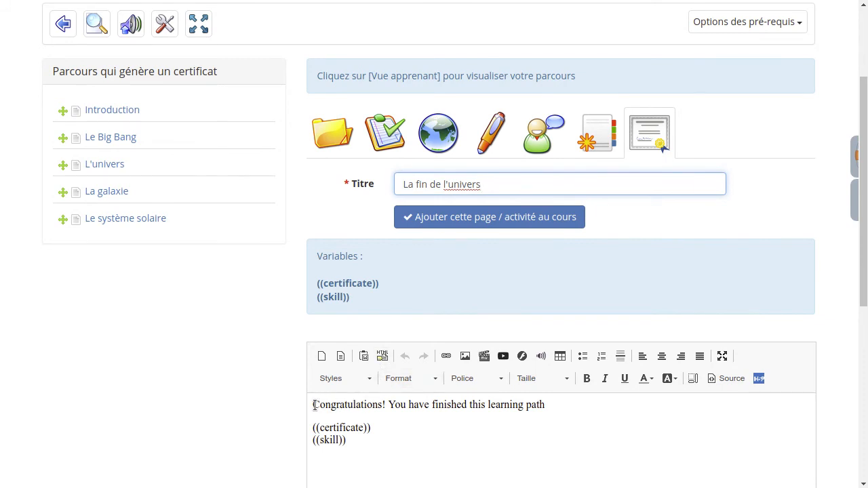
Delete the congratulations and ((skill)) lines, leaving only ((certificate)), and add the page
drag(314, 405, 639, 417)
key(Delete)
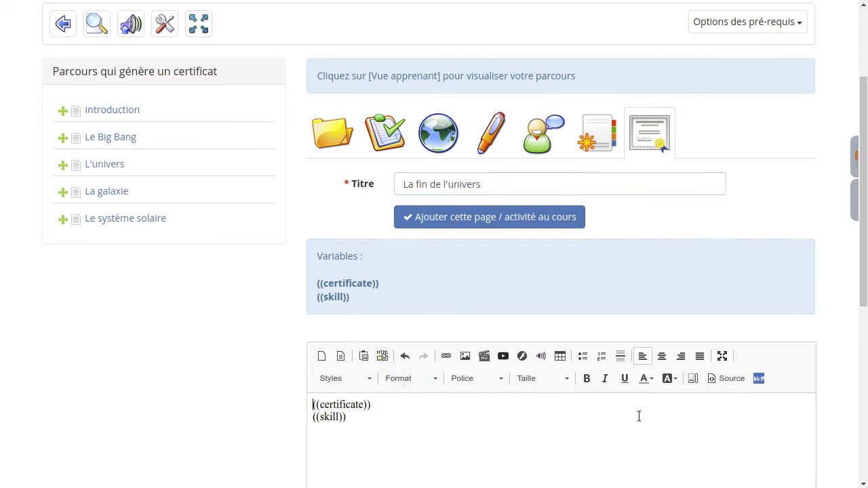
triple_click(639, 415)
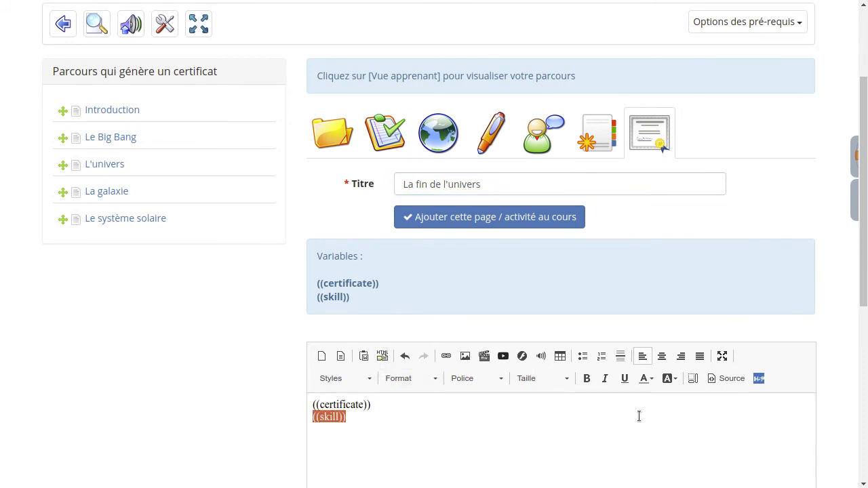
key(Delete)
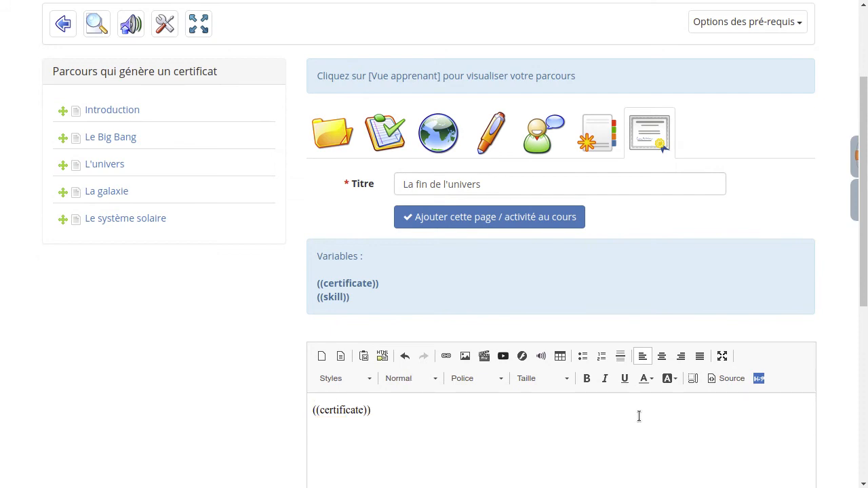
double_click(330, 299)
click(349, 297)
double_click(345, 409)
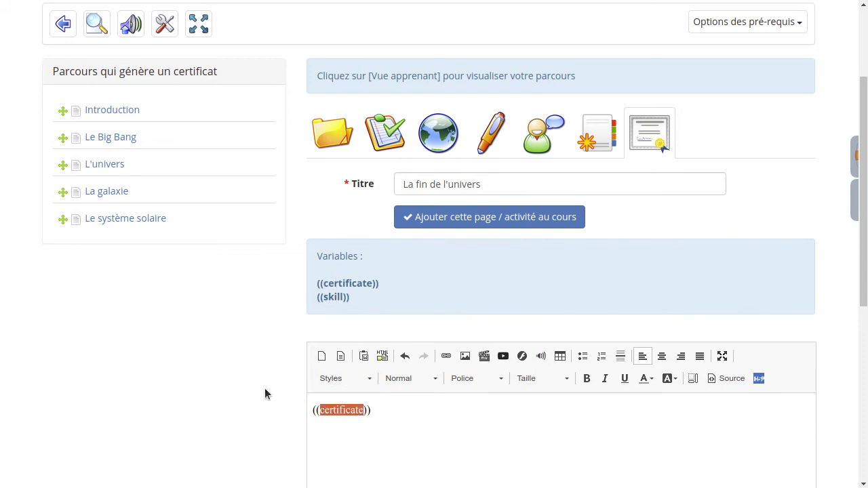
click(343, 410)
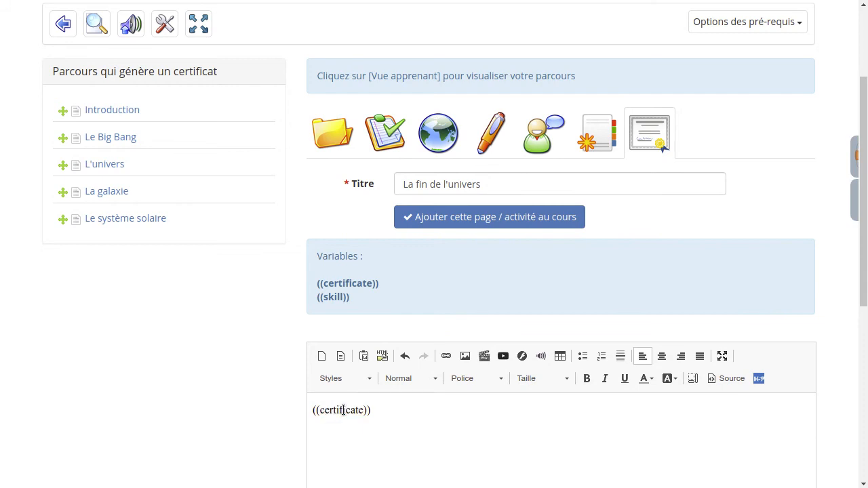
click(489, 221)
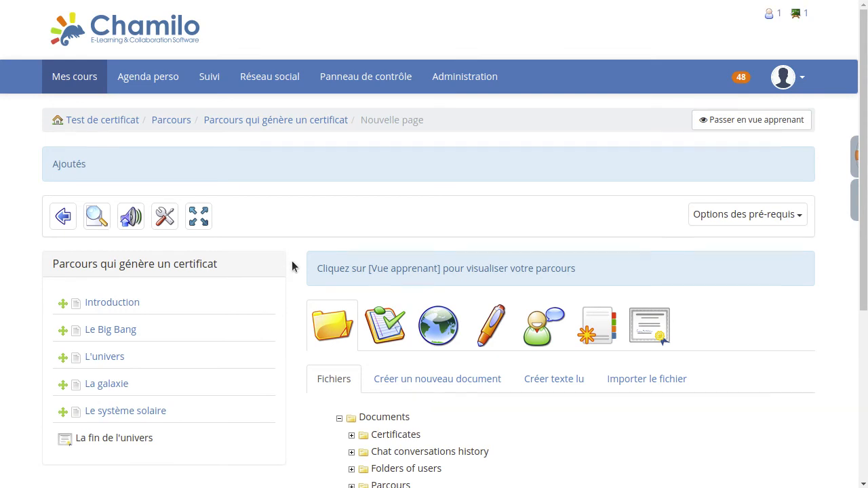
Return to the course home and open the gradebook
mouse_move(122, 455)
click(102, 124)
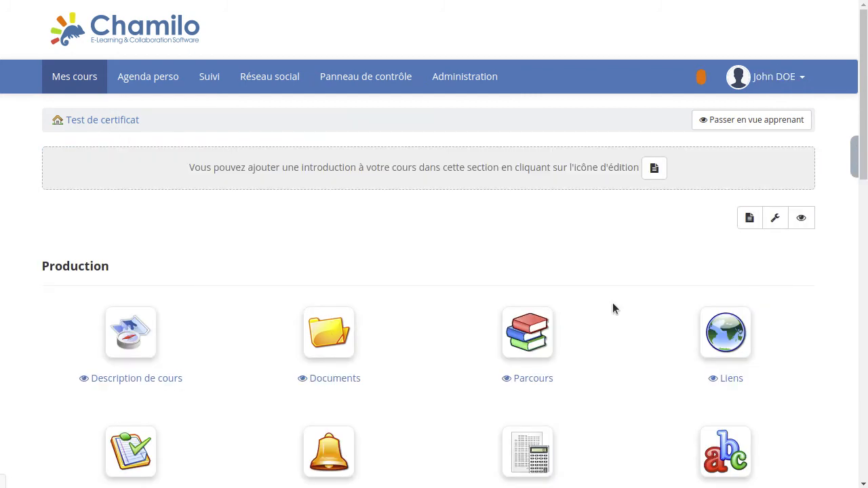
scroll(612, 302, down, 3)
click(522, 314)
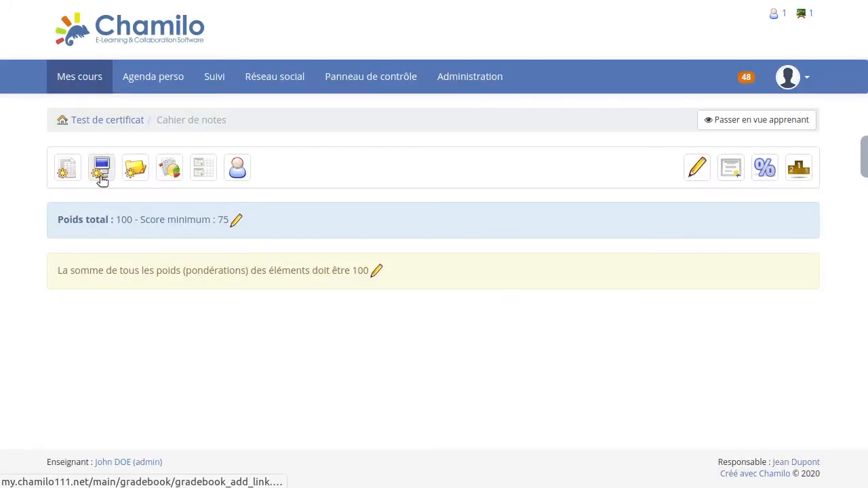
Link the Parcours learning path to the gradebook with a weighting of 100
click(101, 173)
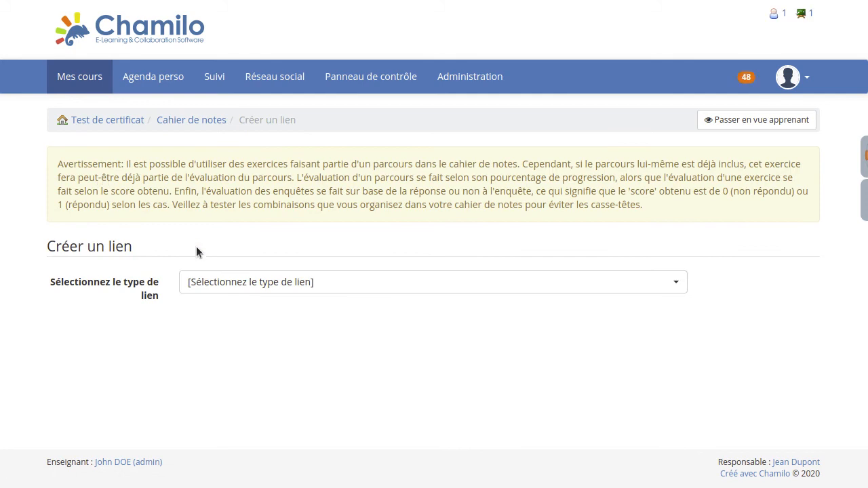
click(211, 283)
click(212, 203)
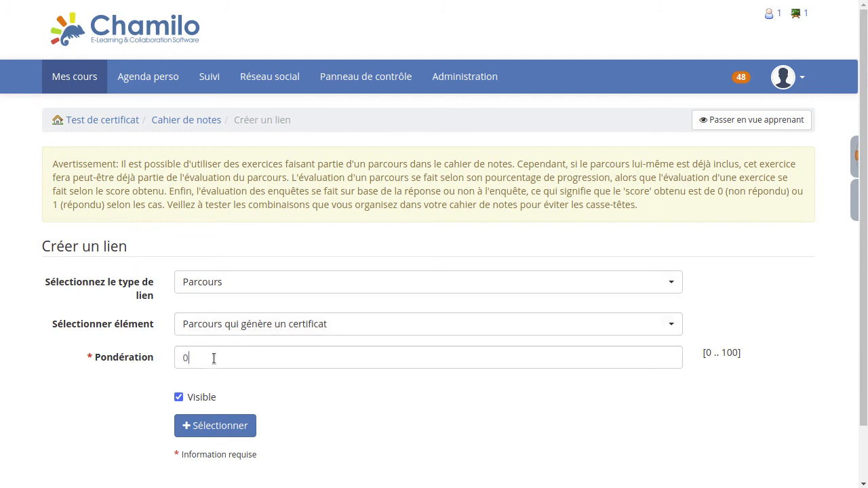
double_click(213, 357)
text(100)
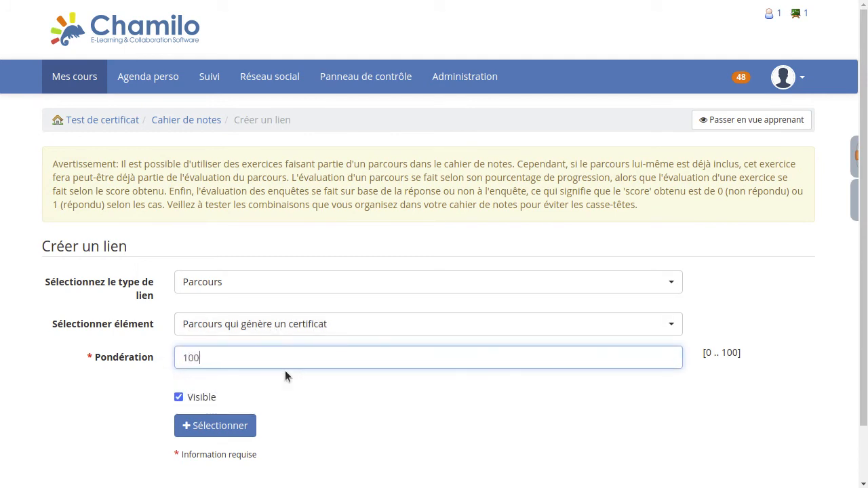
click(209, 433)
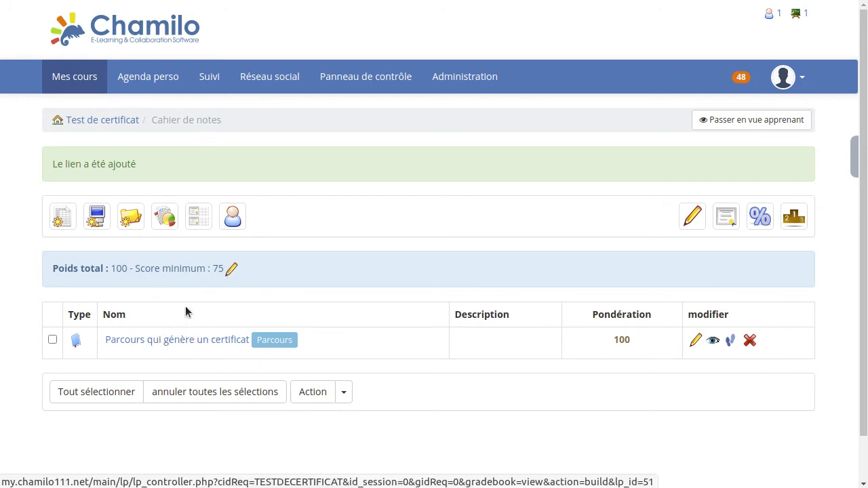
Reopen the certificate learning path from the course home, then log out of the teacher account
click(119, 122)
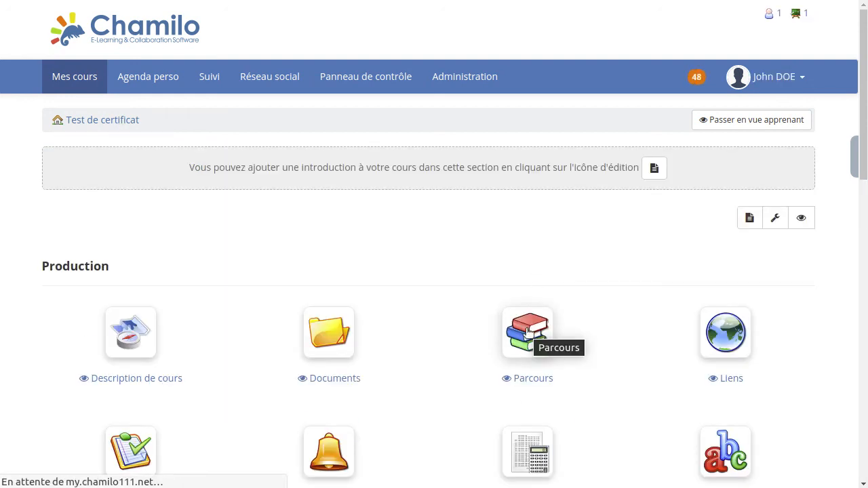
click(528, 332)
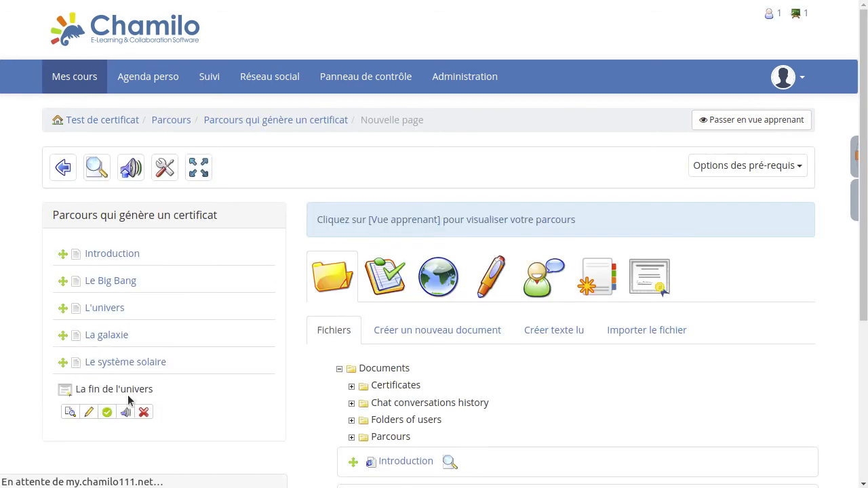
click(787, 79)
click(705, 238)
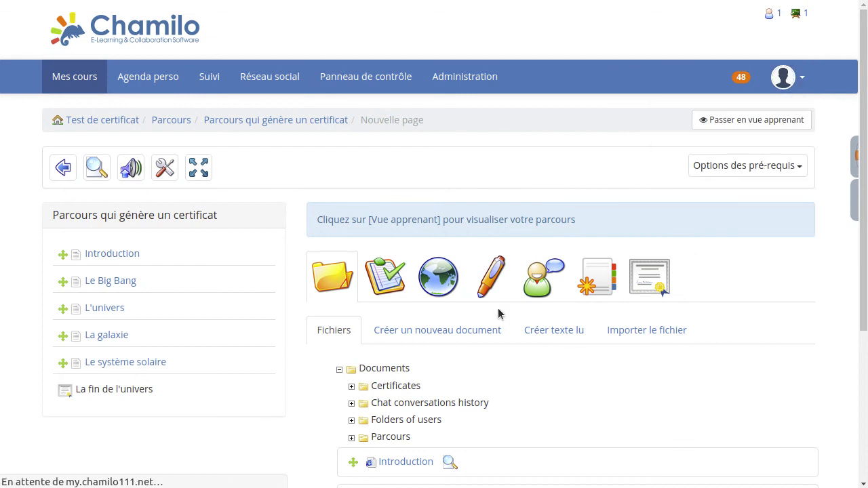
Enter the student's username and try to log in, which fails
click(121, 158)
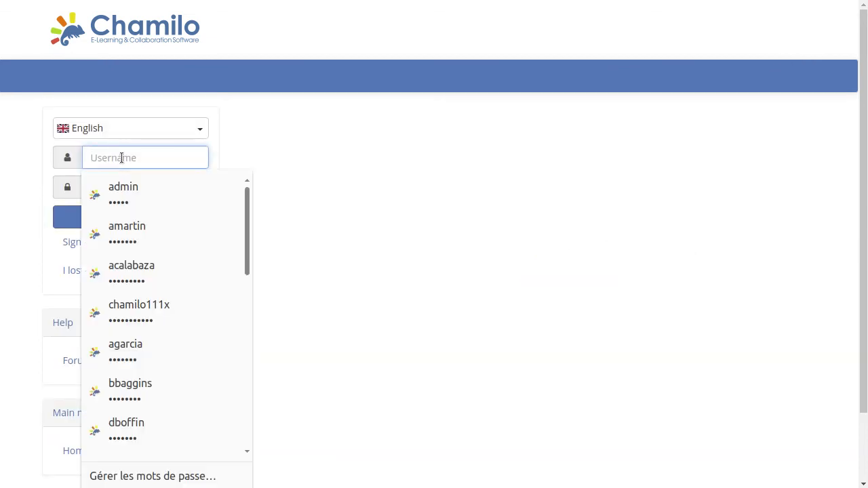
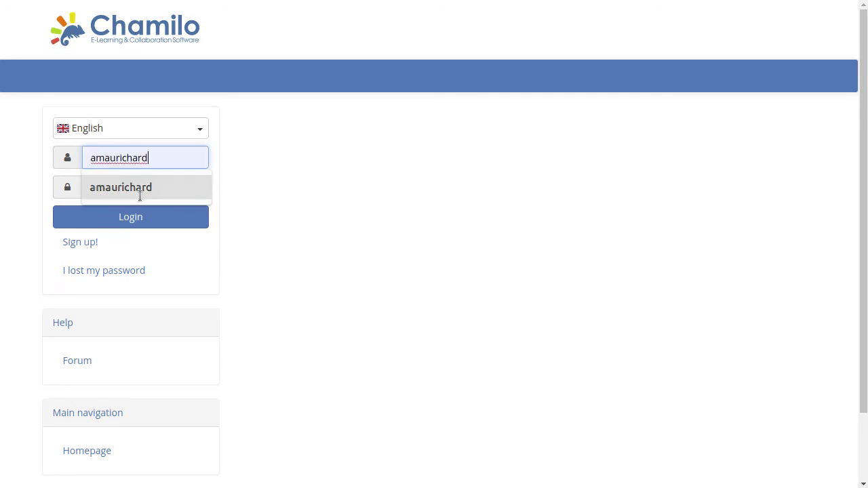
click(140, 194)
click(169, 216)
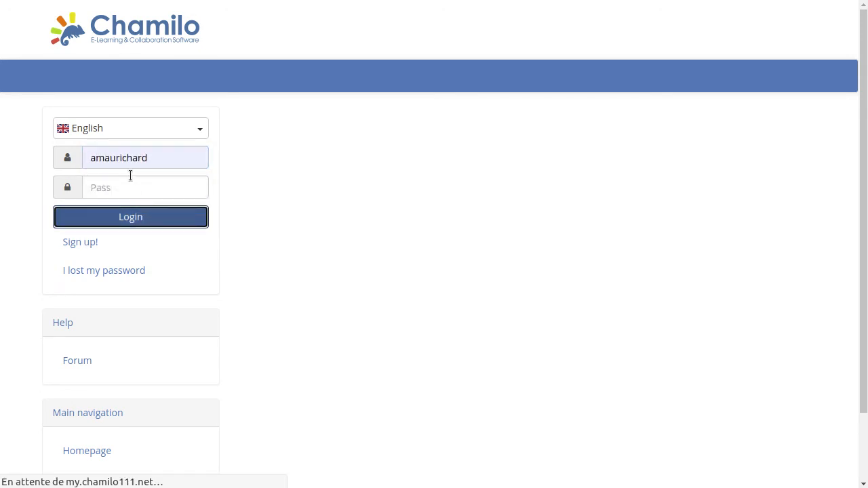
Re-enter the student's username, paste the password, and sign in to the course list
click(135, 217)
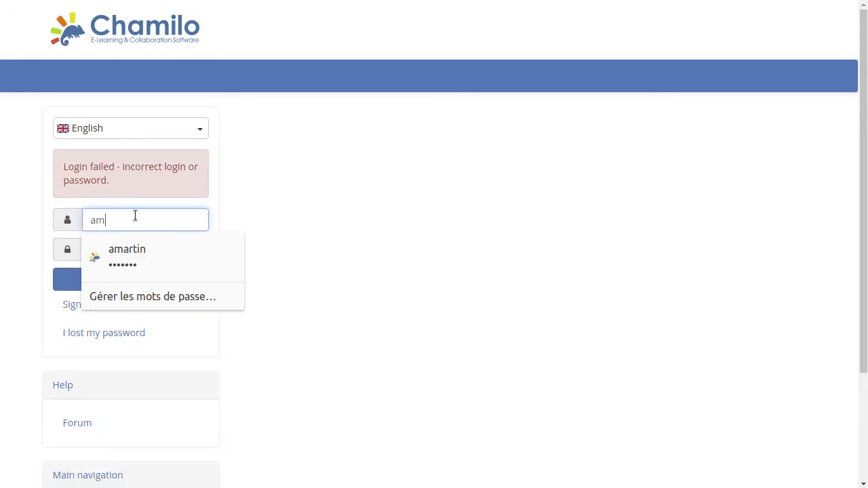
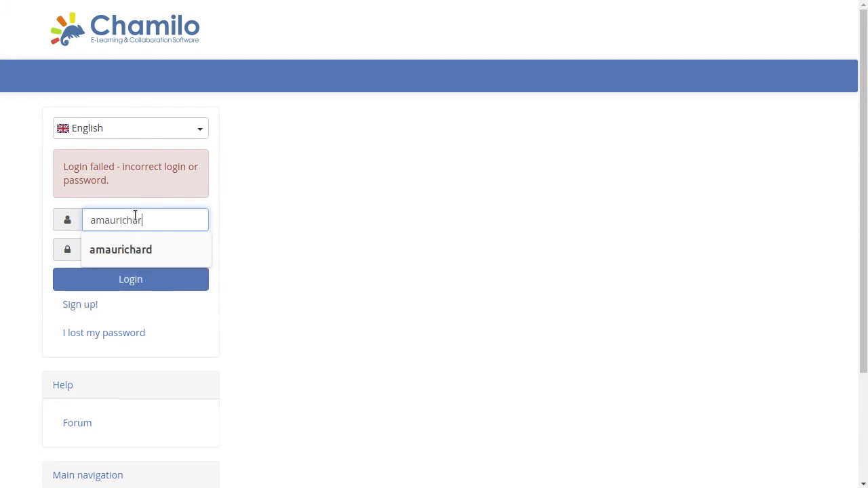
drag(161, 220, 2, 224)
click(128, 253)
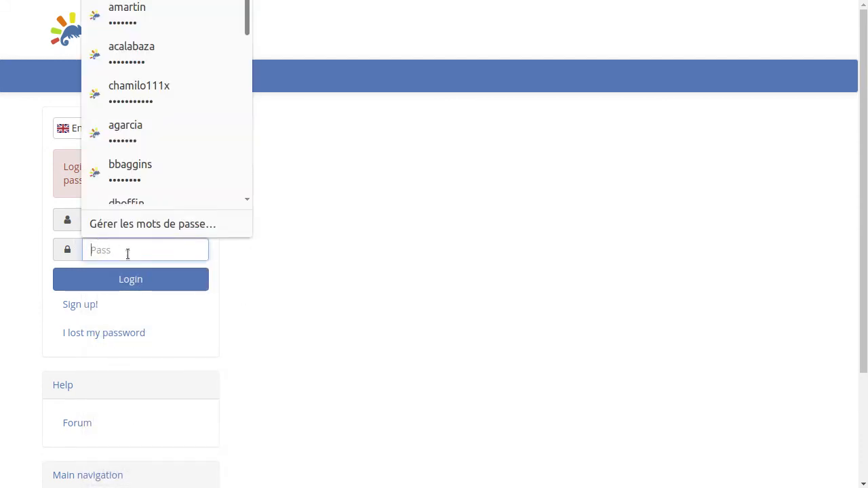
key(ctrl+v)
click(132, 282)
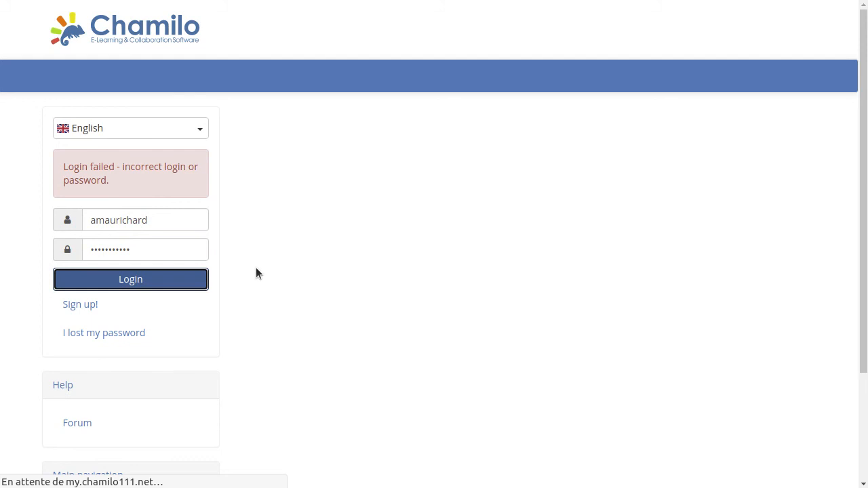
scroll(400, 232, down, 6)
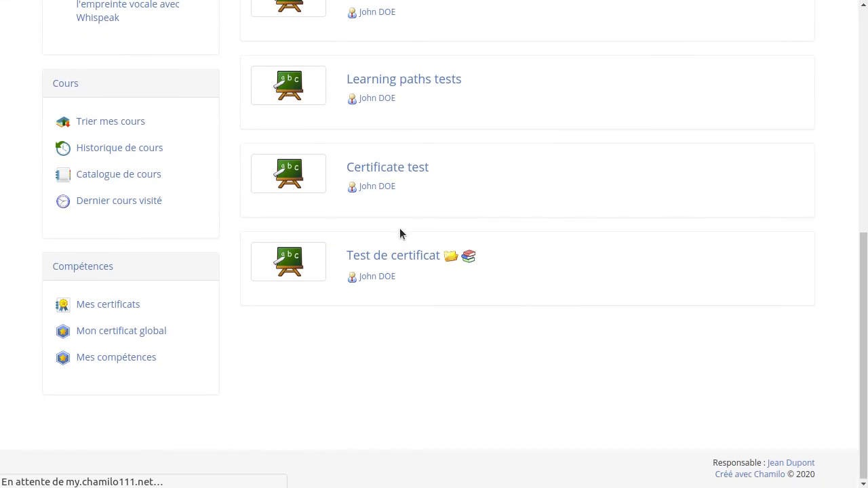
Open Test de certificat and launch the 'Parcours qui génère un certificat' learning path
click(390, 258)
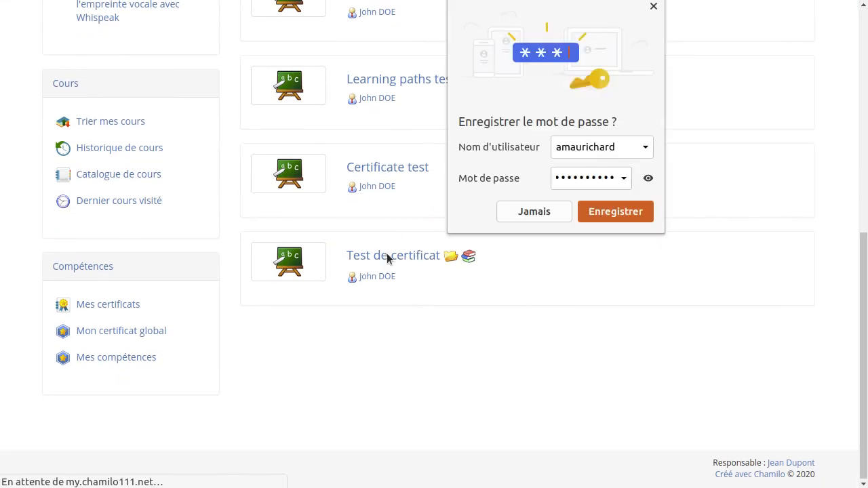
click(539, 212)
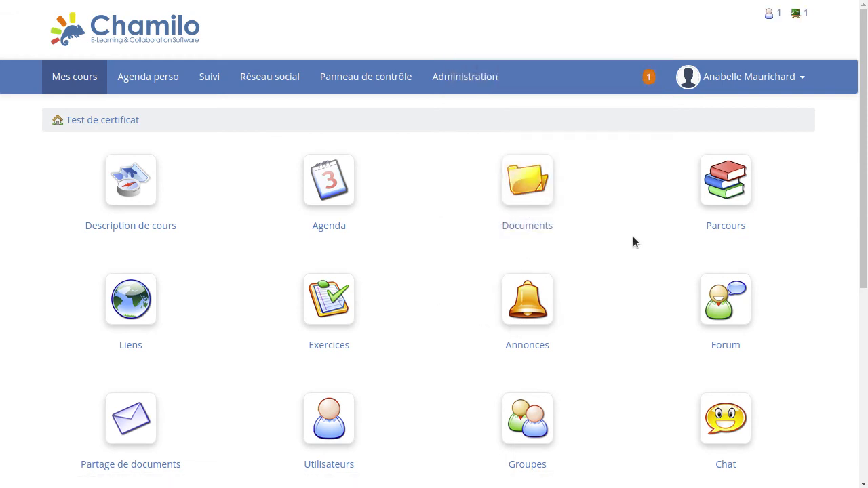
click(723, 192)
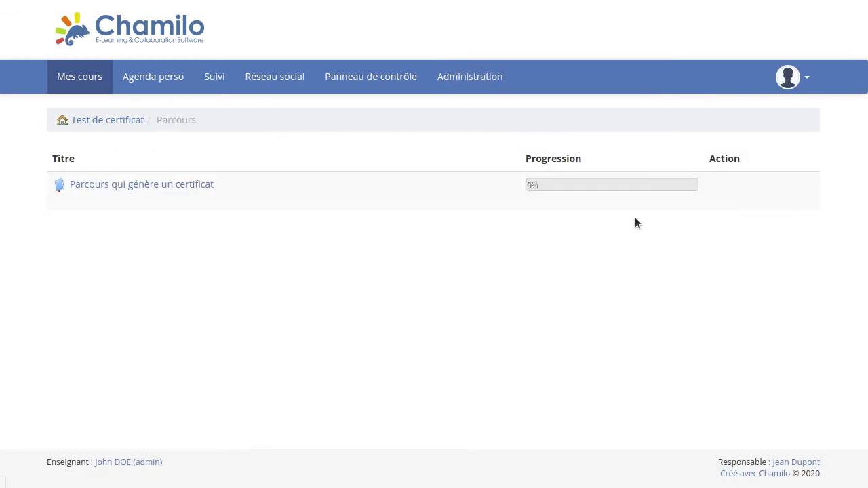
click(109, 189)
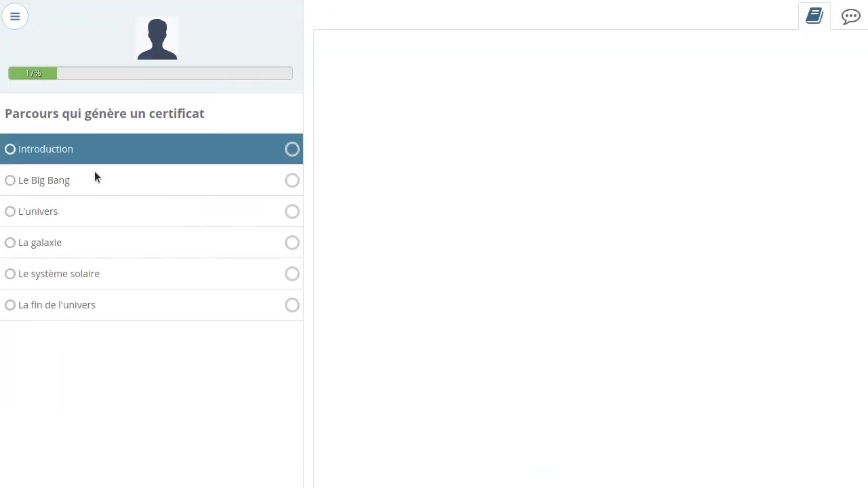
View all six steps, Introduction through La fin de l'univers, reaching 100% progress
click(41, 183)
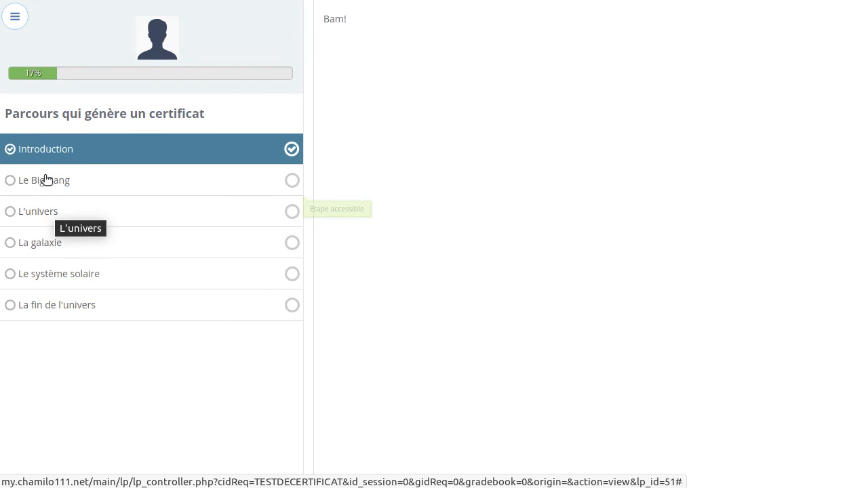
click(45, 180)
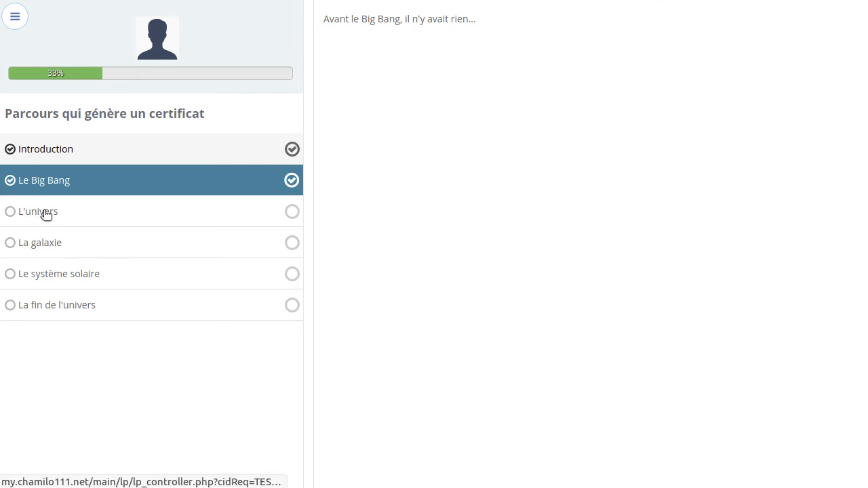
click(44, 212)
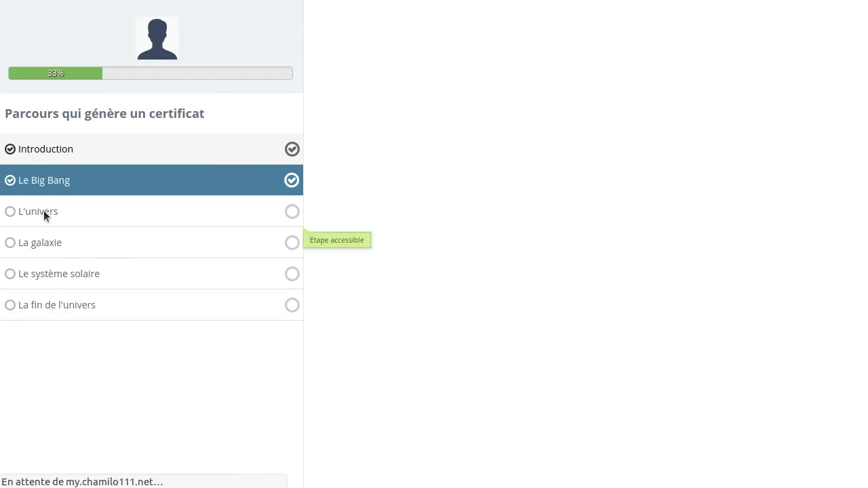
click(43, 246)
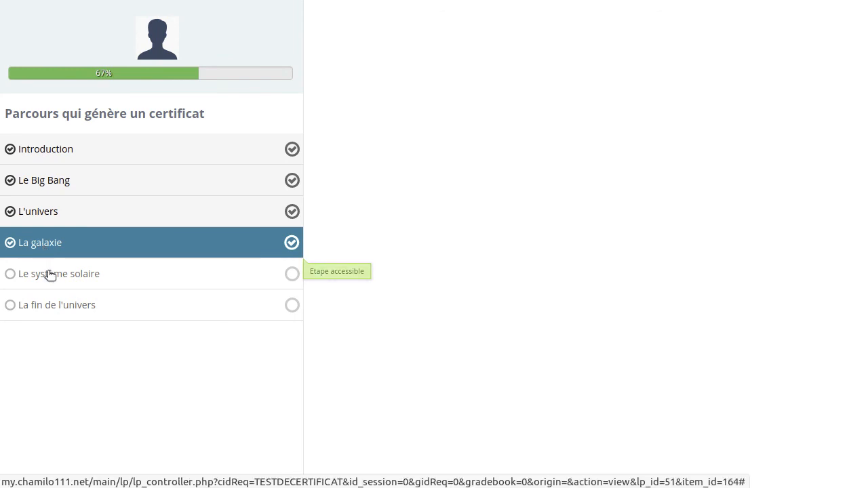
click(49, 273)
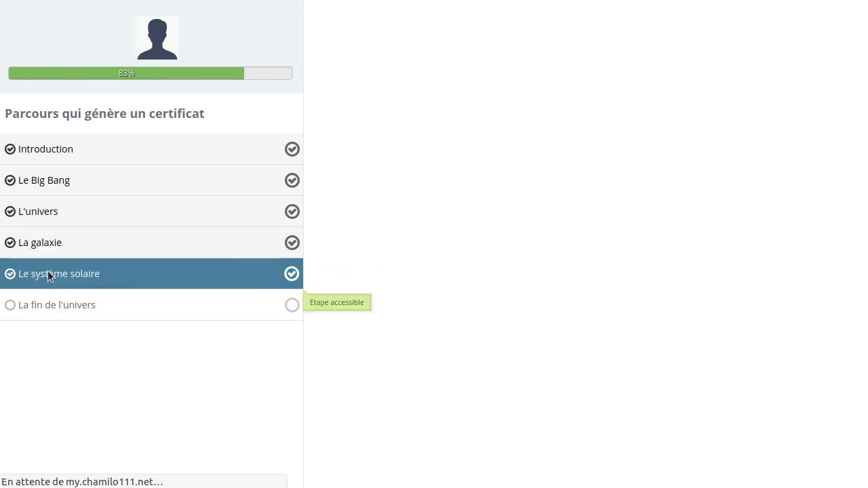
click(56, 305)
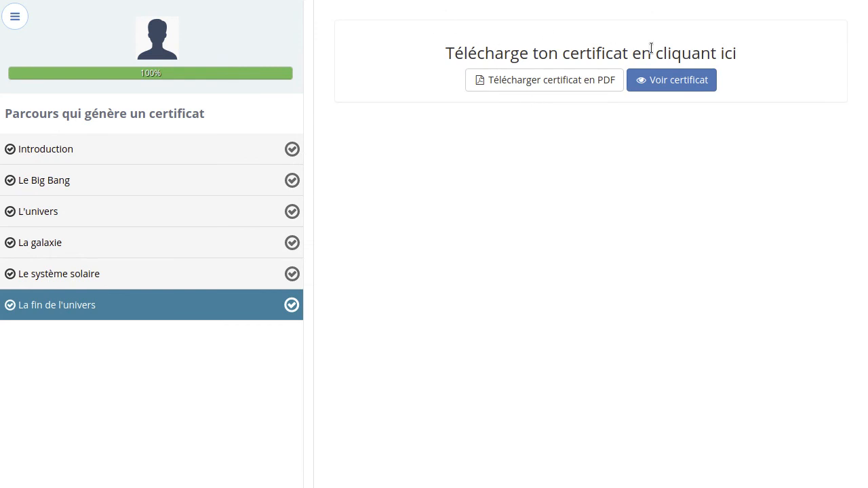
click(679, 83)
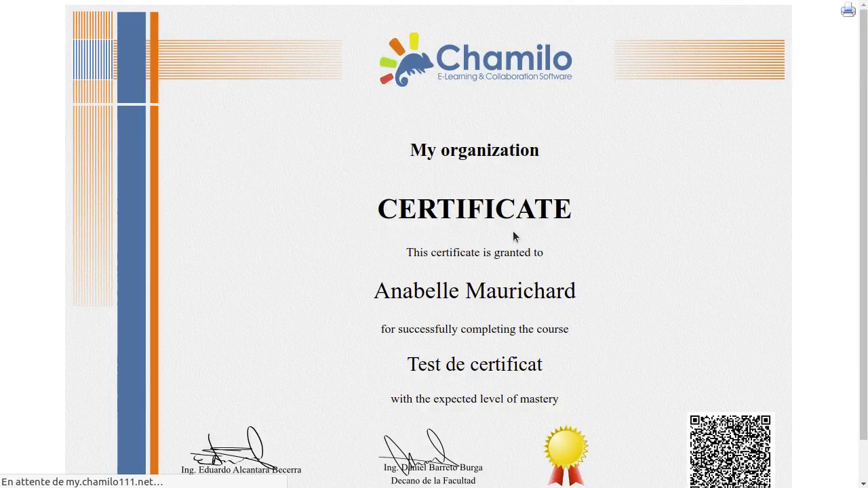
drag(382, 290, 598, 301)
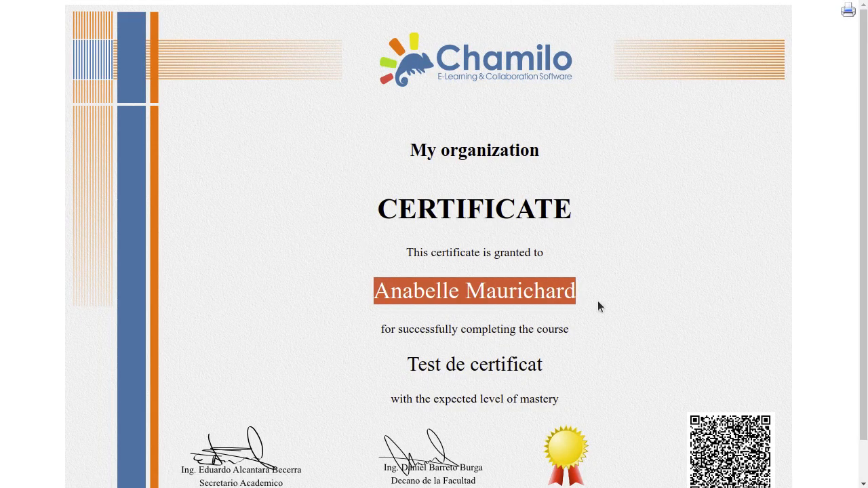
scroll(643, 215, down, 1)
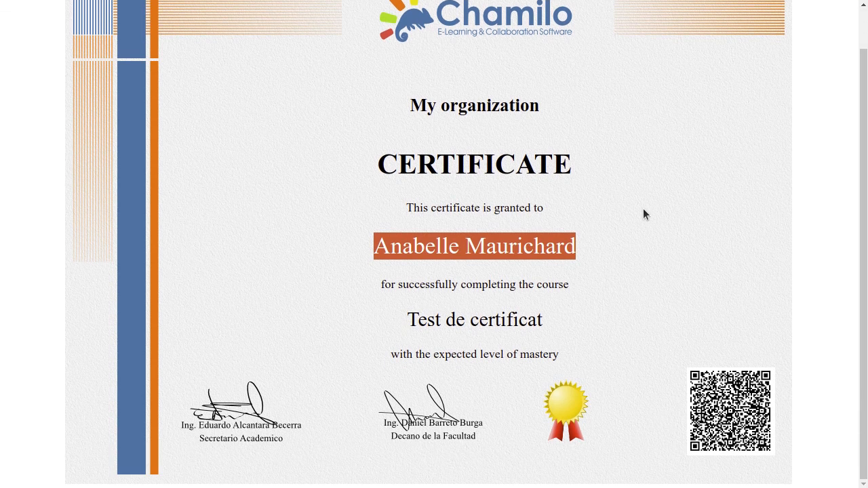
scroll(643, 215, up, 1)
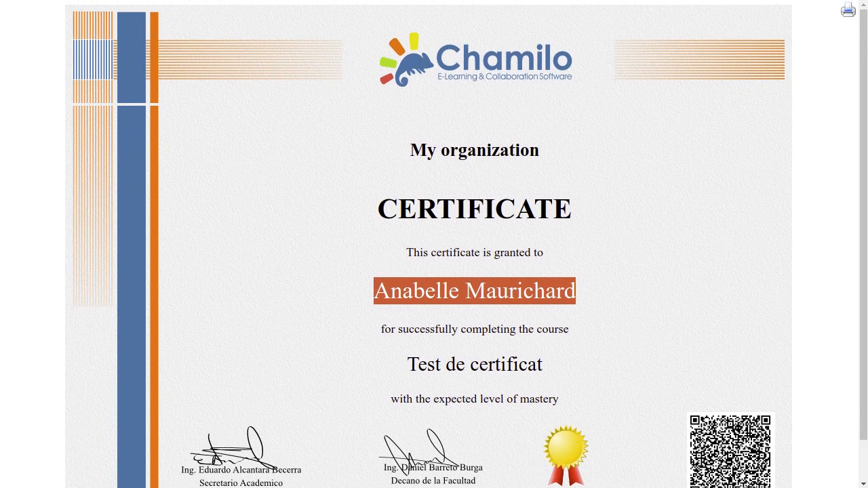
click(366, 0)
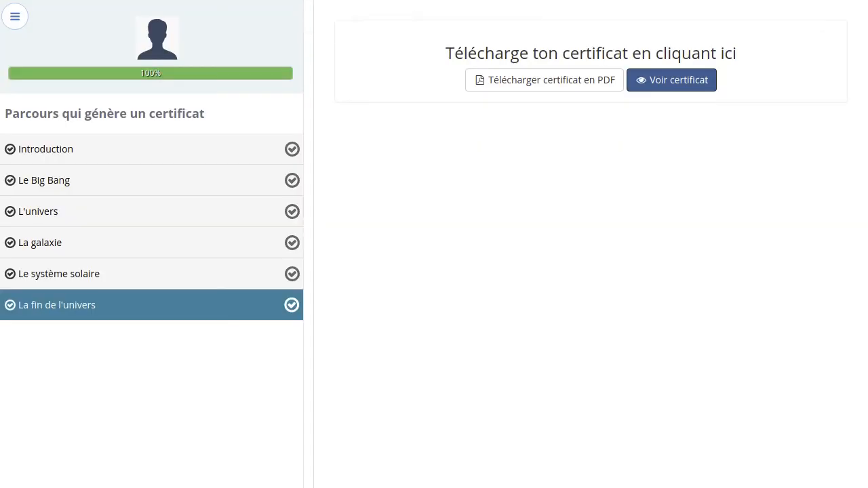